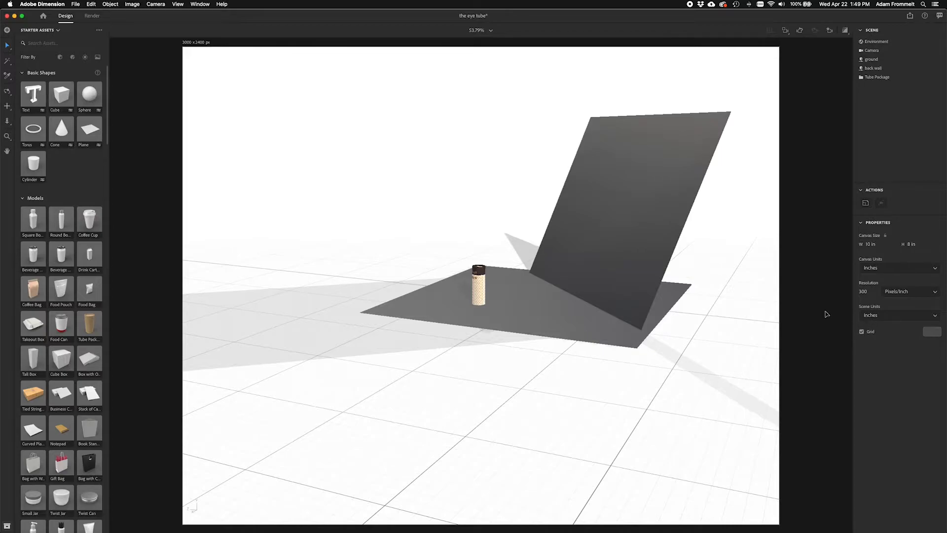
Examine the tube package scene from an orbited angle and the home base, worm and top down camera bookmarks, checking the worm view in render preview.
click(541, 322)
click(482, 351)
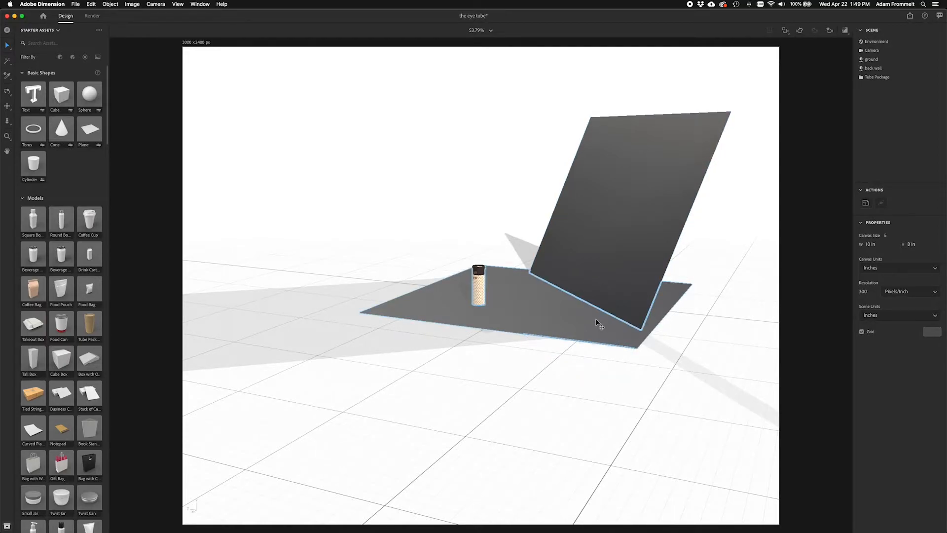
key(1)
drag(679, 393, 770, 374)
drag(613, 364, 699, 423)
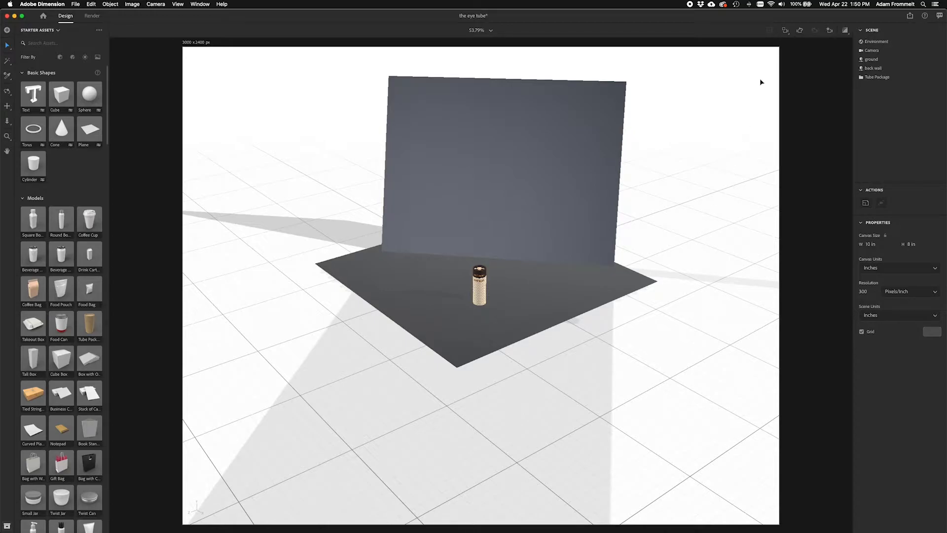
click(830, 31)
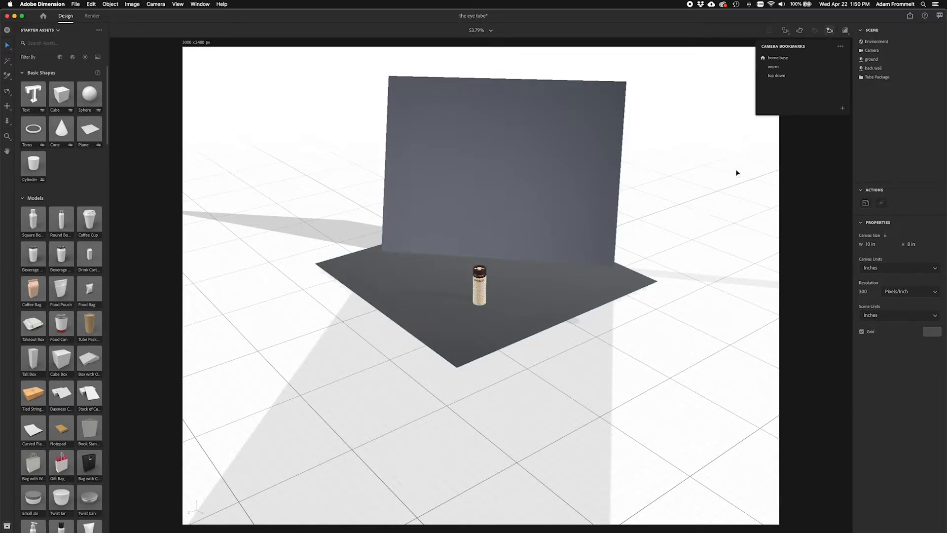
click(806, 60)
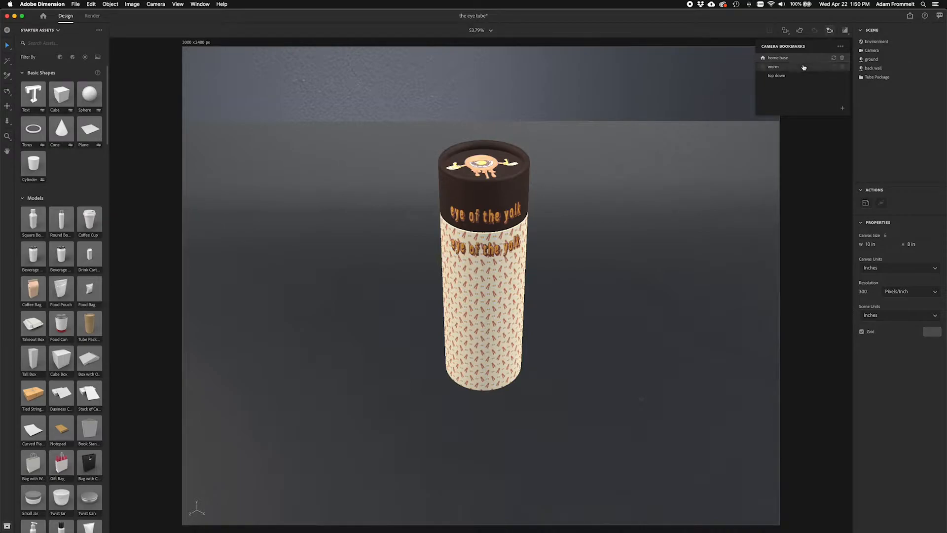
click(802, 67)
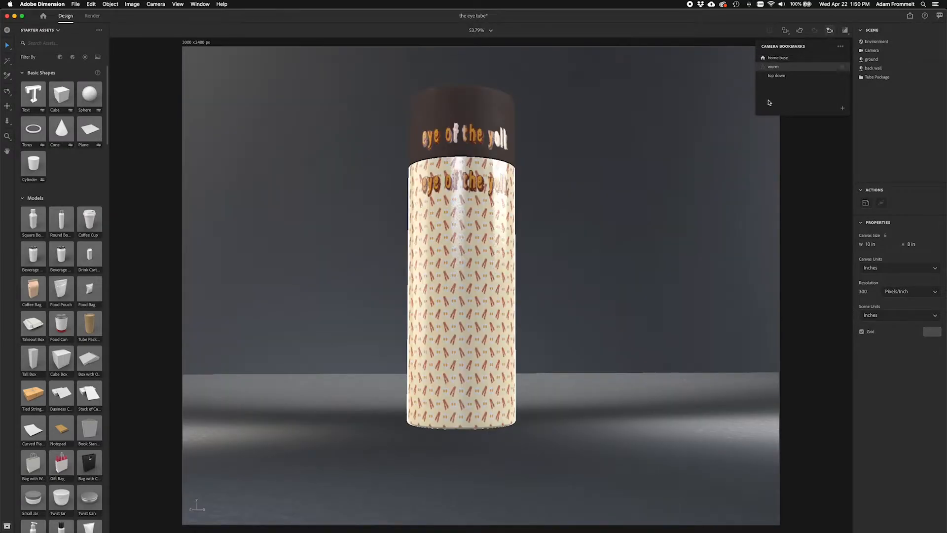
click(806, 76)
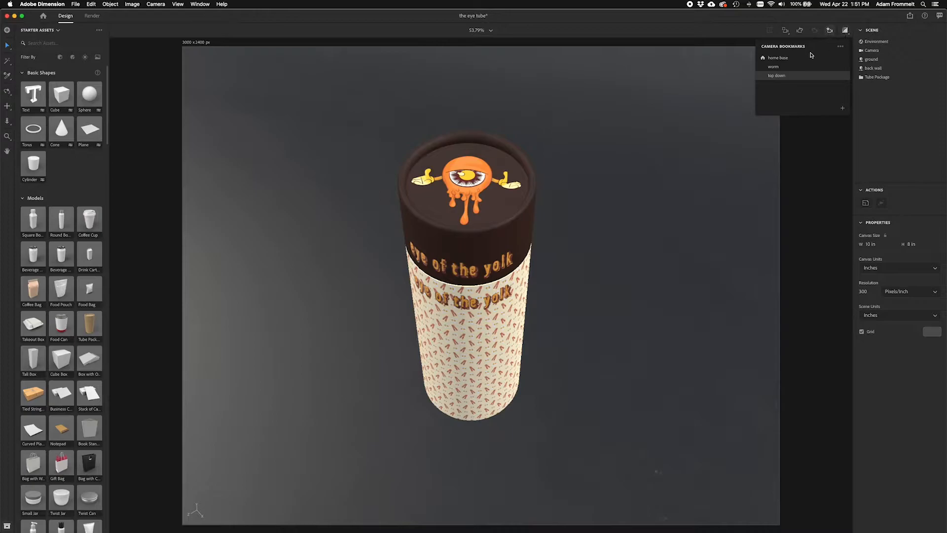
click(777, 66)
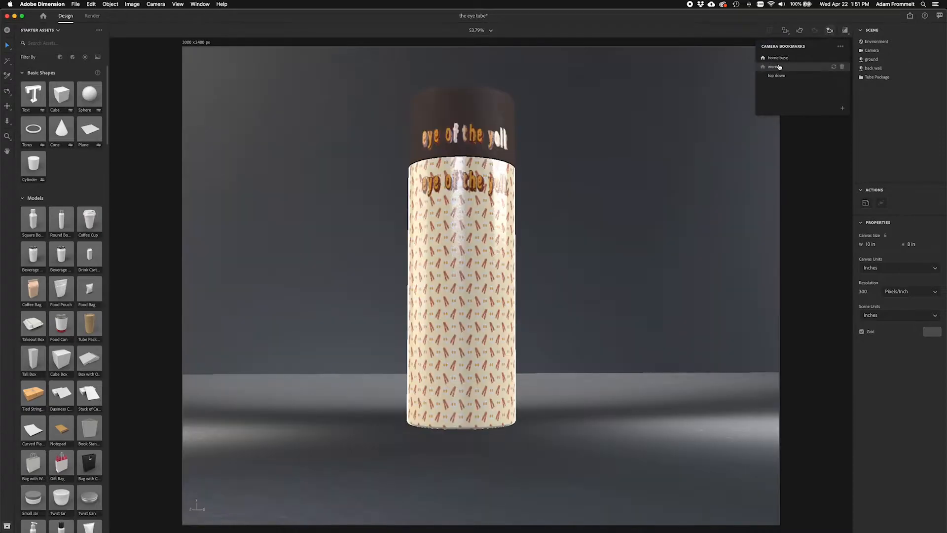
click(845, 31)
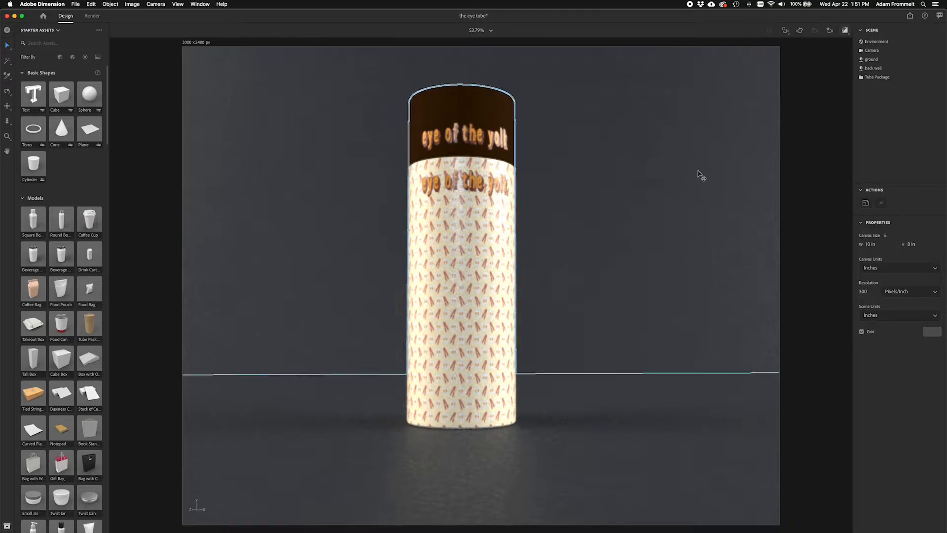
click(845, 30)
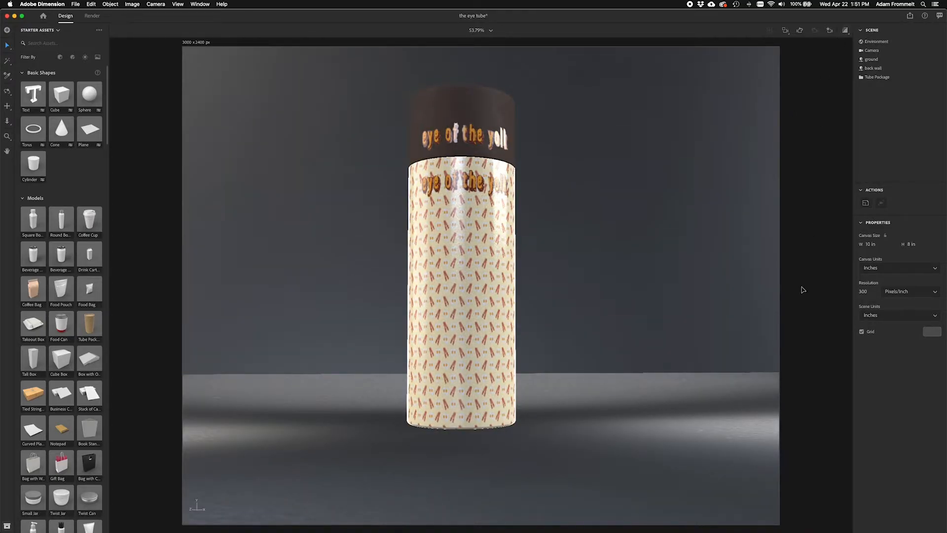
Return the camera to the home base bookmark and save the scene.
click(831, 31)
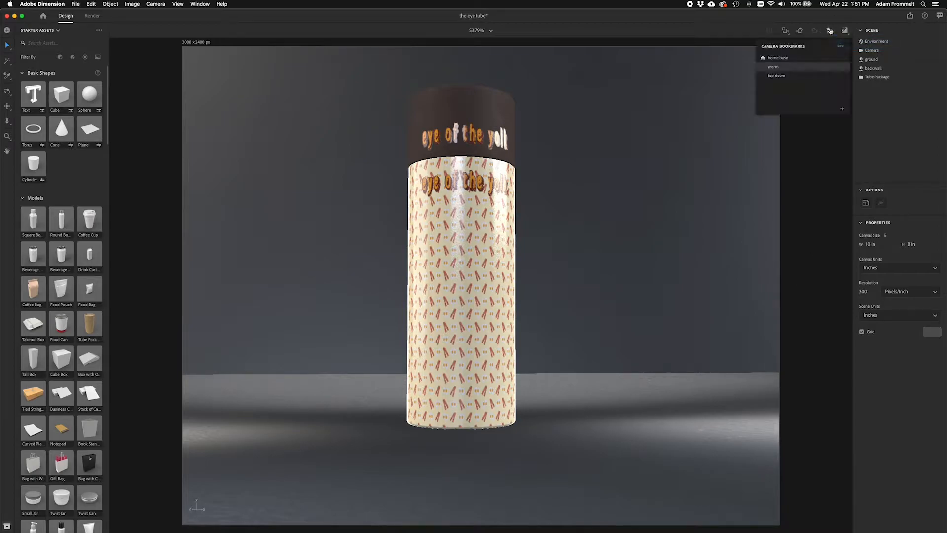
click(806, 59)
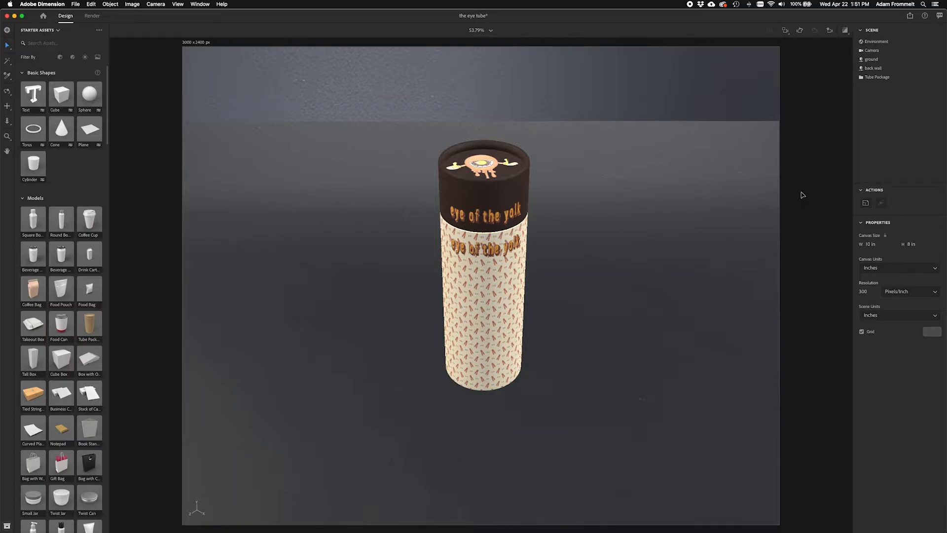
key(super+s)
Open the render settings and compare the cloud rendering options with the local ones.
click(93, 16)
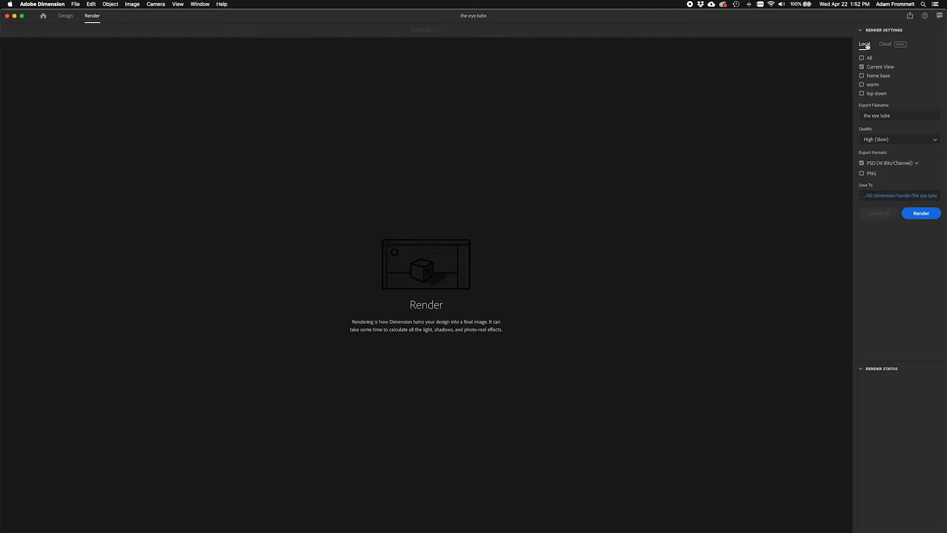
click(888, 43)
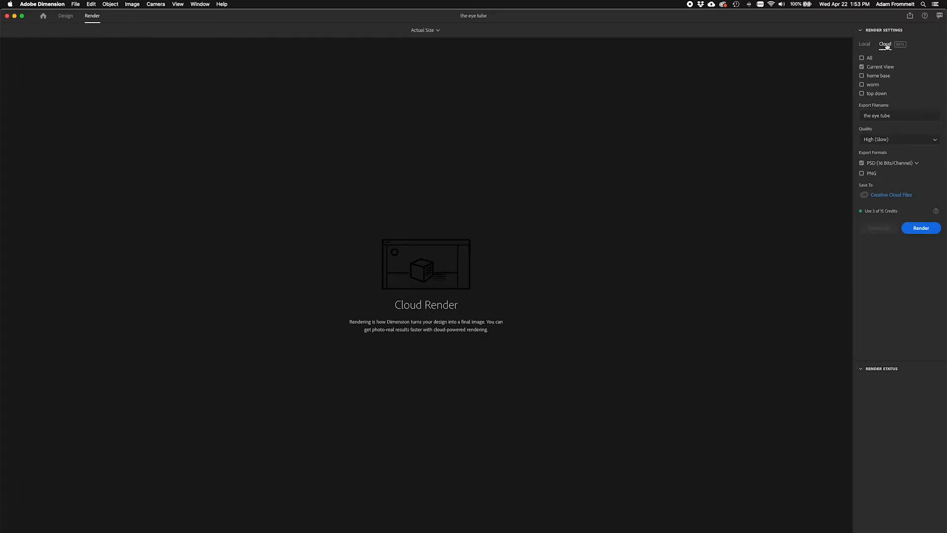
click(869, 48)
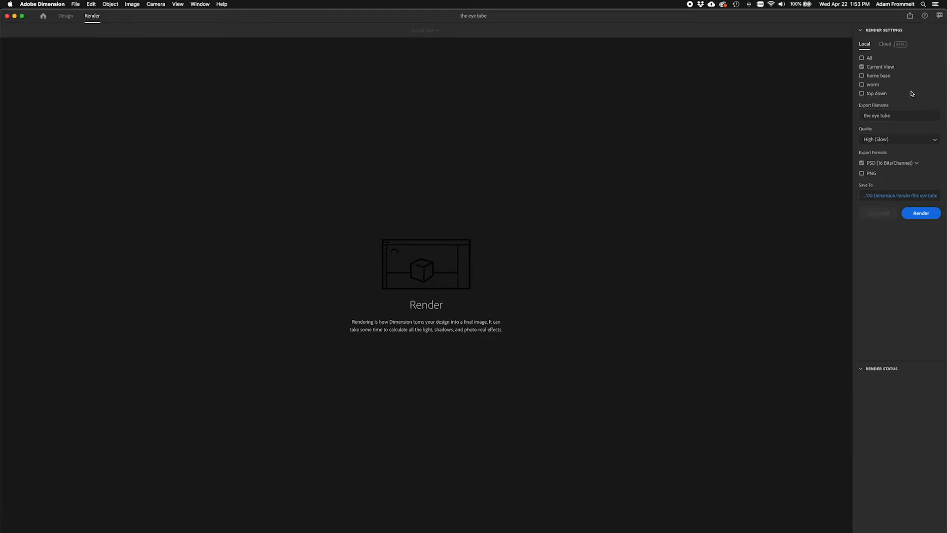
Set the local render to home base, worm and top down instead of the current view, and add PNG to the export formats.
click(862, 67)
click(861, 75)
click(862, 85)
click(862, 94)
click(871, 173)
Return to the design workspace, minimise the window, and switch to Finder to open the lucha's folder inside the render folder.
click(65, 16)
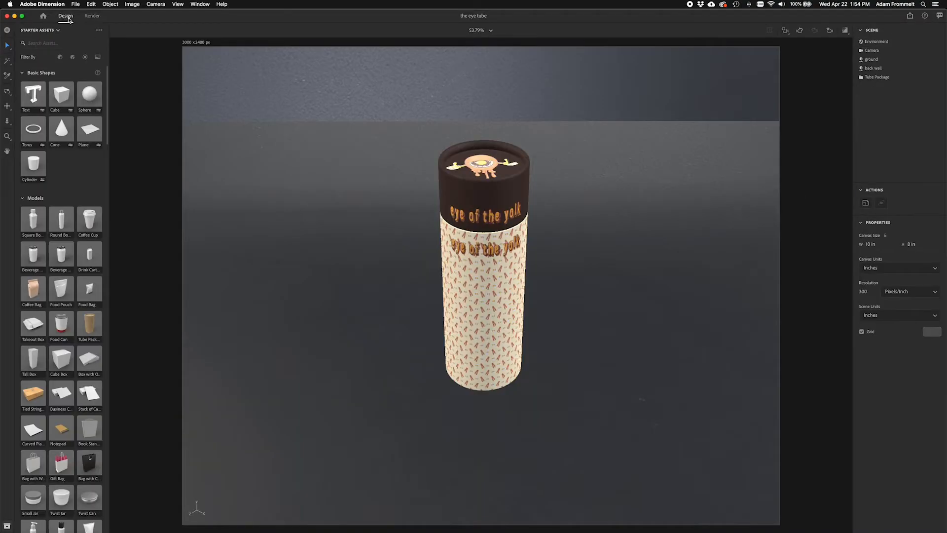
click(14, 16)
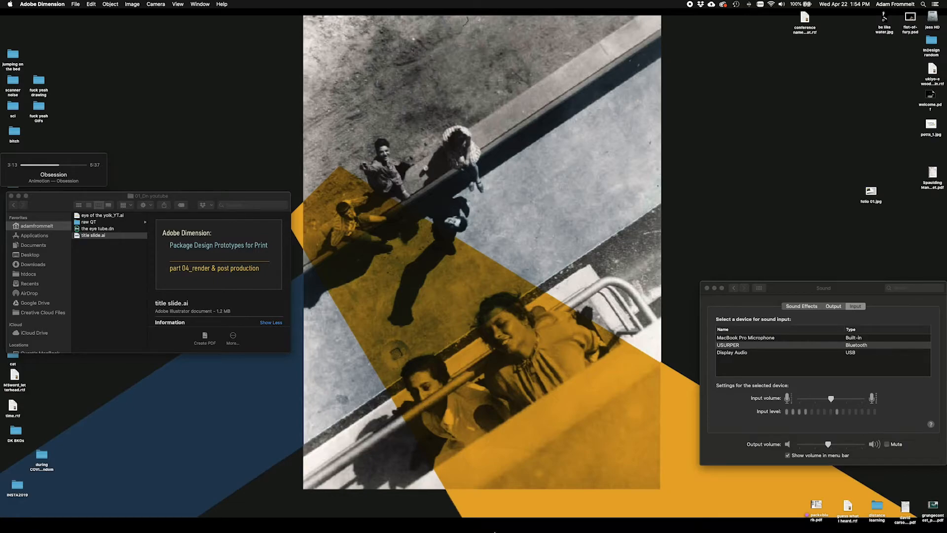
mouse_move(464, 523)
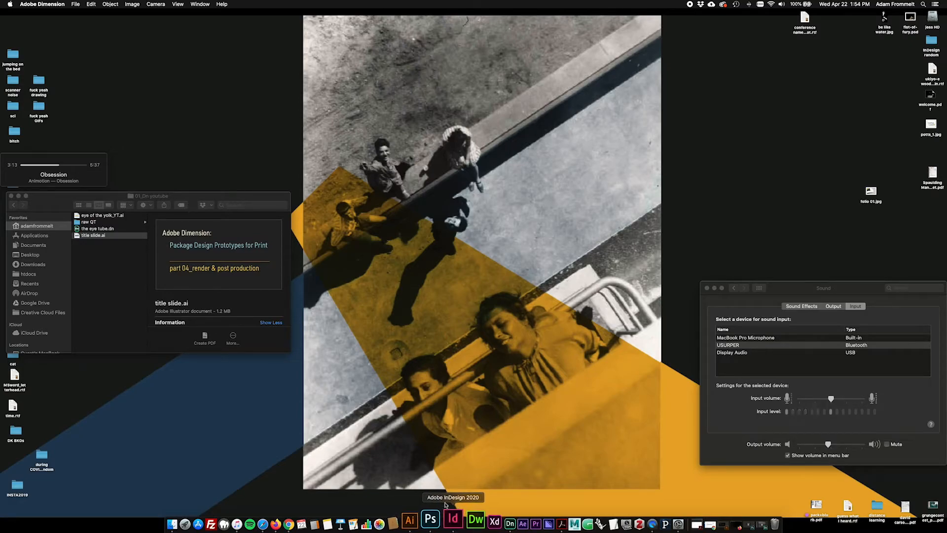
drag(193, 198, 254, 223)
scroll(187, 294, left, 3)
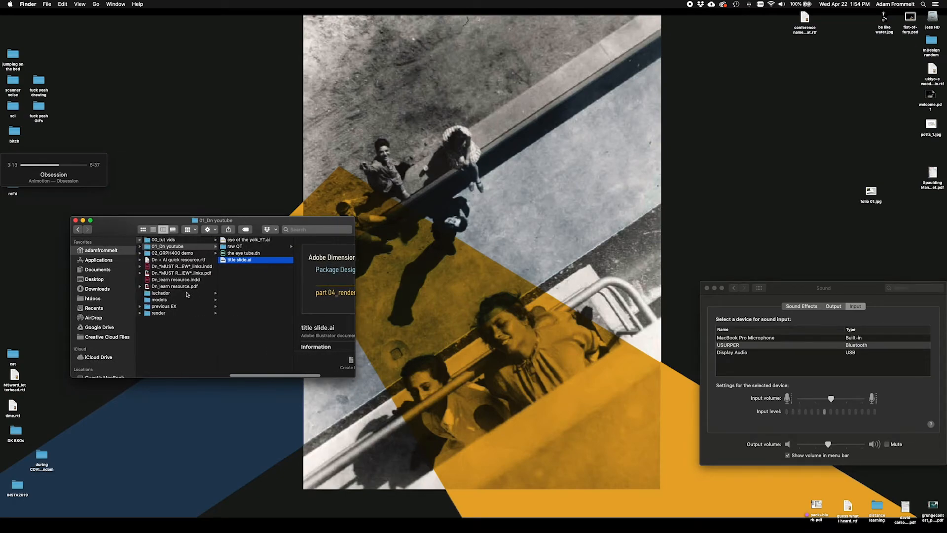
scroll(187, 295, left, 3)
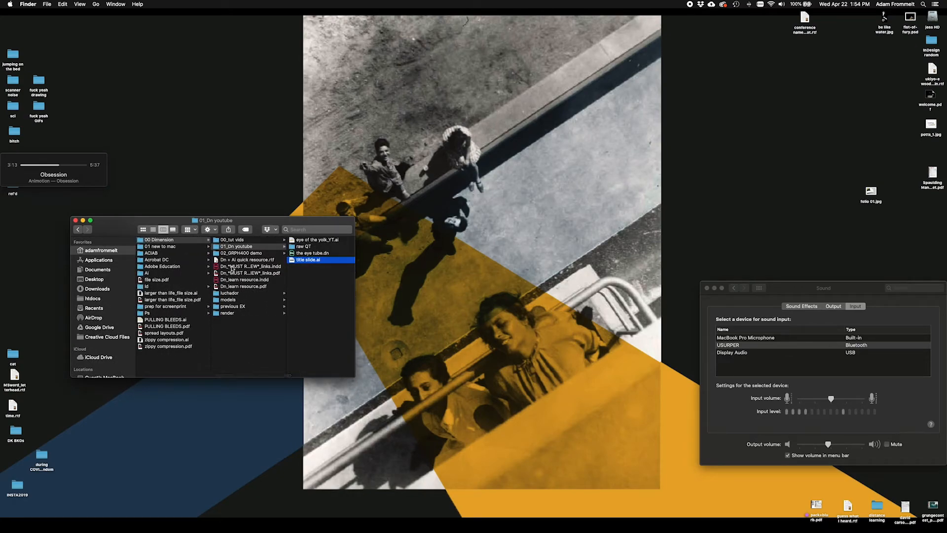
click(253, 314)
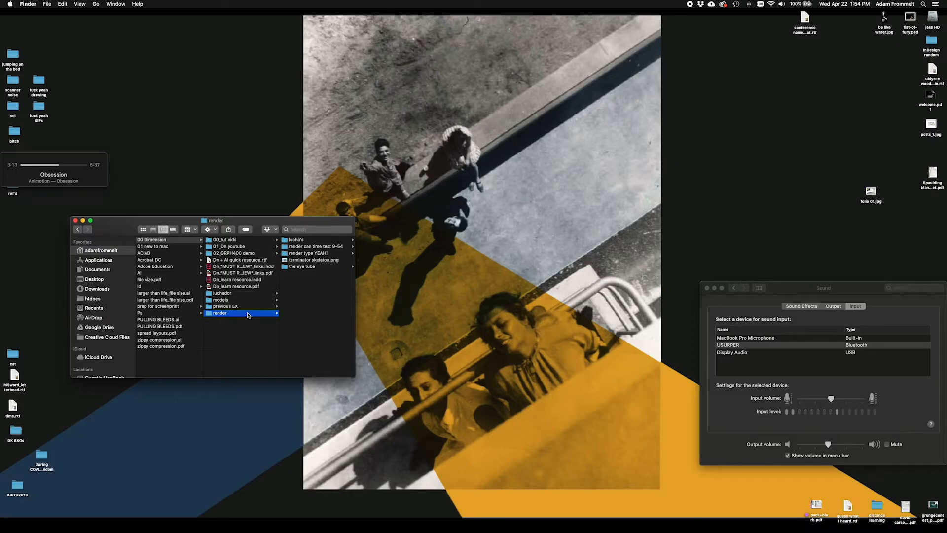
click(295, 240)
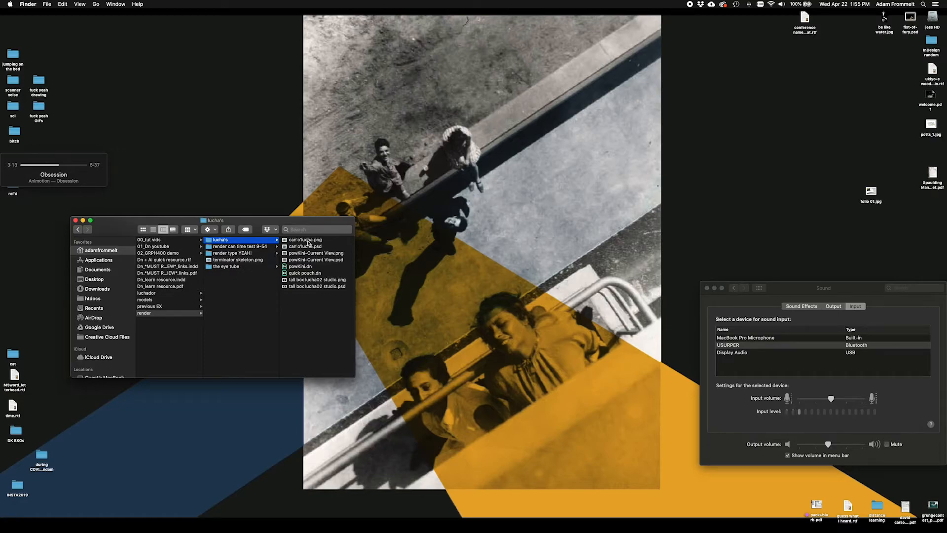
Preview the files in the lucha's folder one after another, from can'o'lucha.png to tall box lucha02 studio.psd.
click(307, 240)
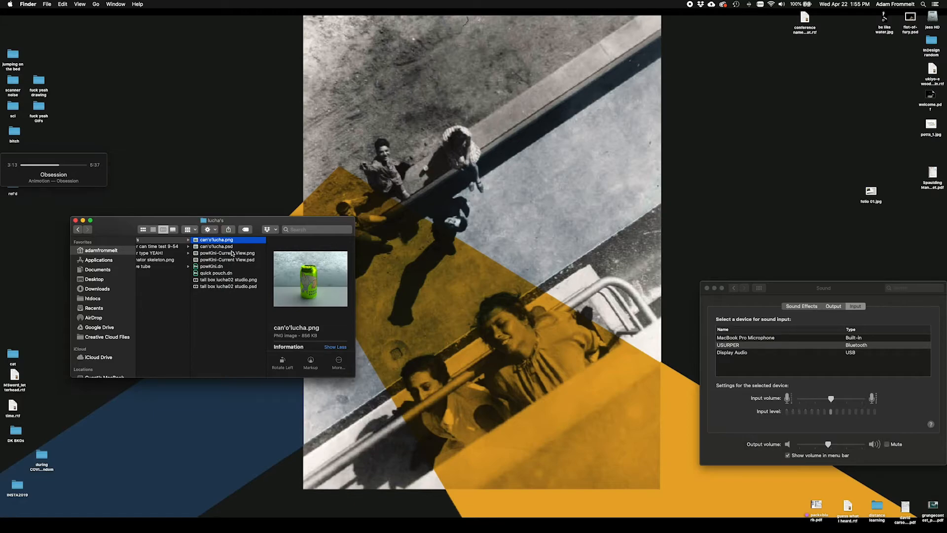
key(space)
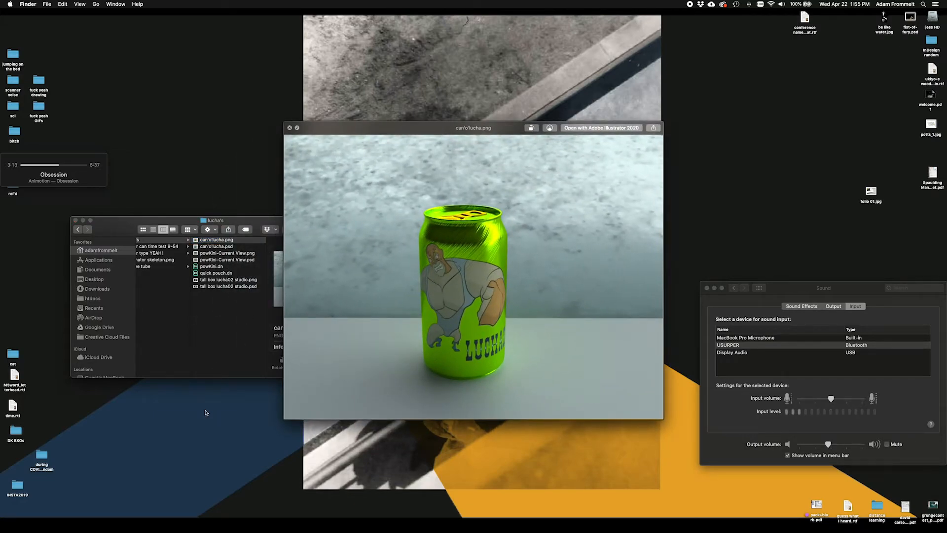
key(Down)
key(Down)
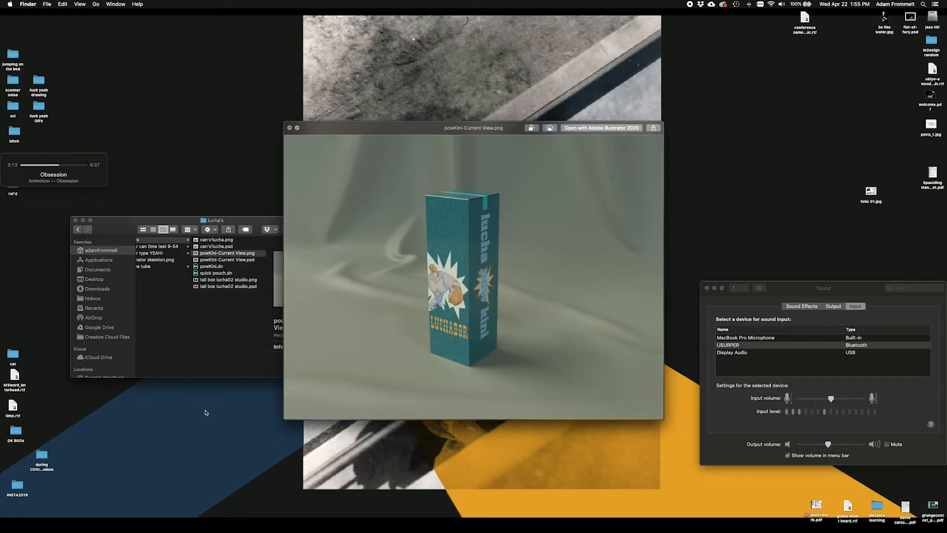
key(Down)
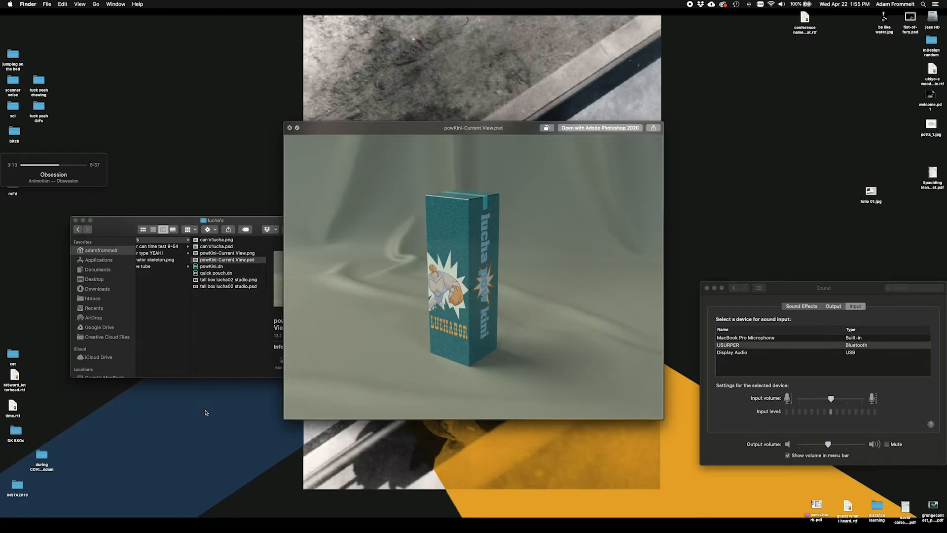
key(Down)
key(Down)
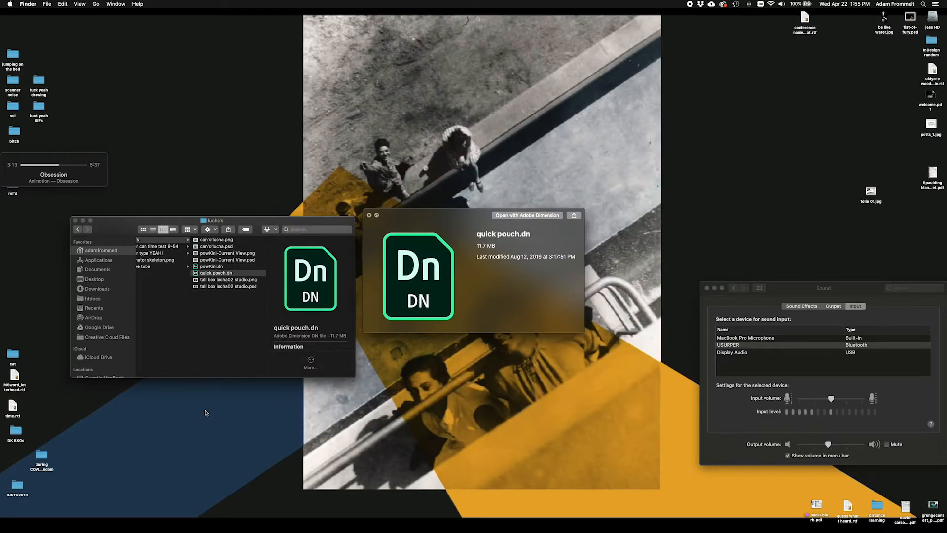
key(Down)
key(Down)
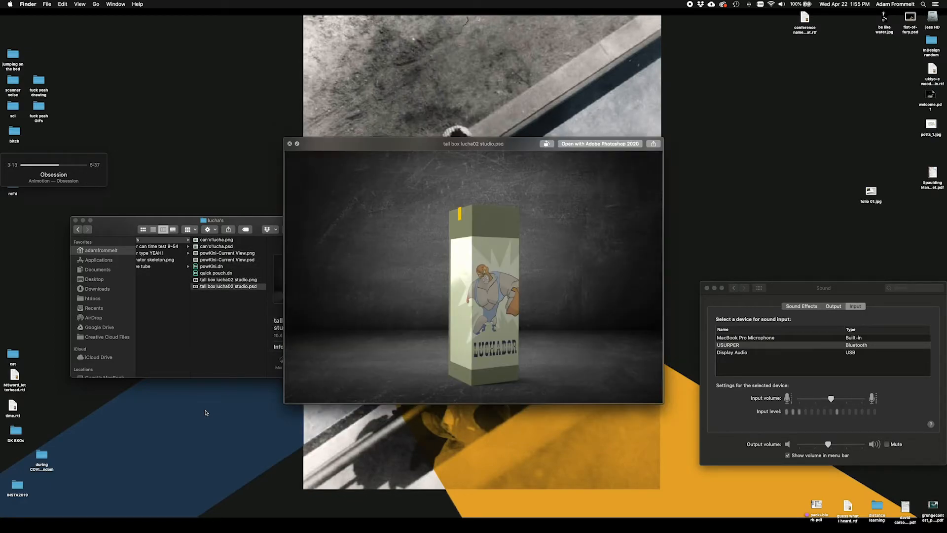
key(Up)
key(Down)
key(space)
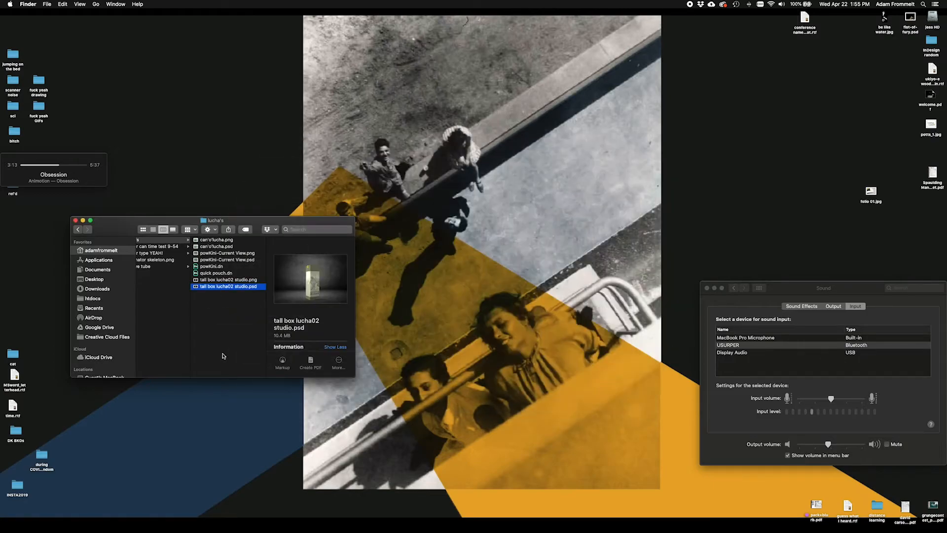
Switch to Photoshop and inspect tall box lucha02 studio.psd close up and at 100% zoom.
mouse_move(410, 530)
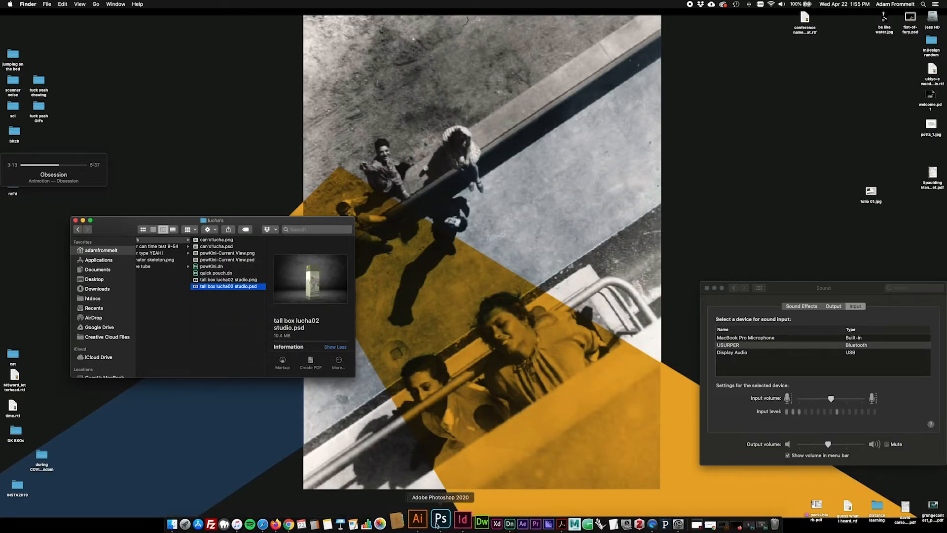
click(456, 522)
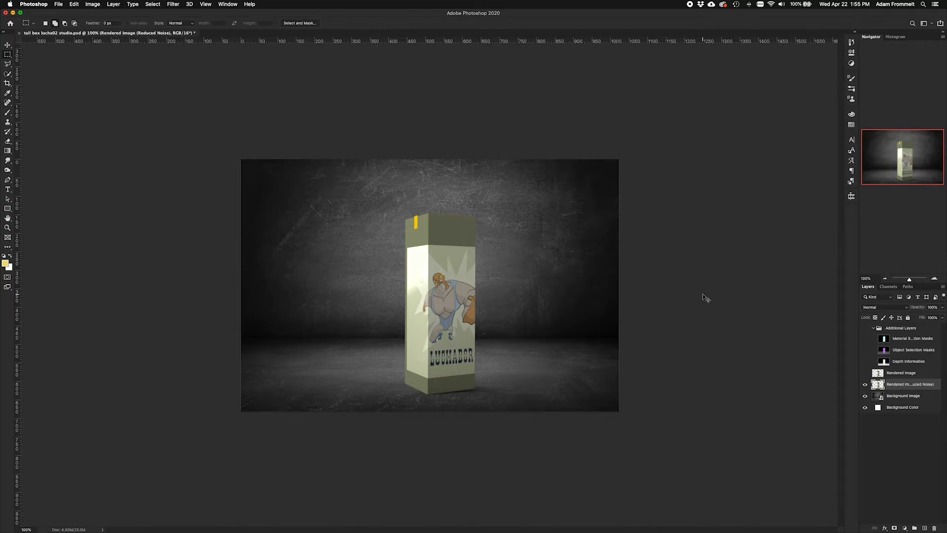
key(super+equal)
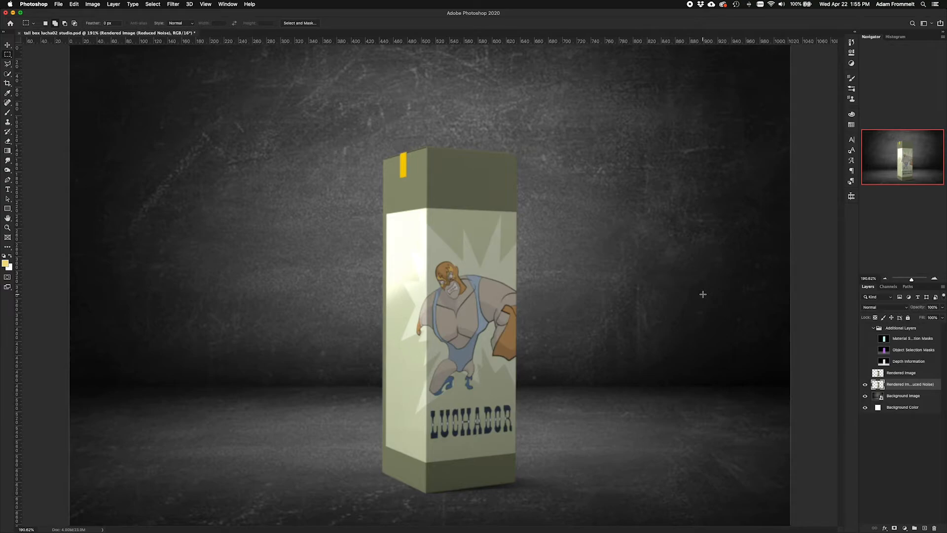
key(super+1)
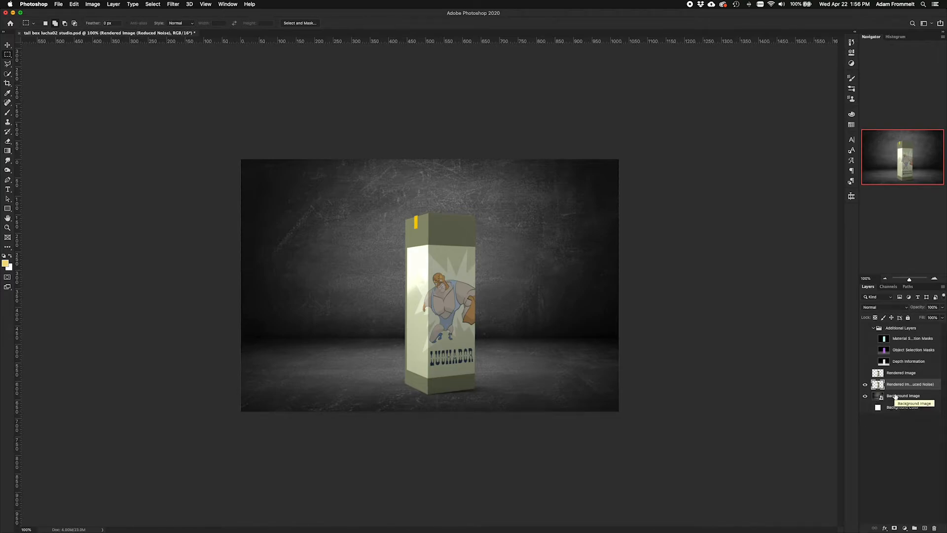
Inspect the Background Image and reduced-noise render layers, leaving the Rendered Image layer hidden.
click(895, 396)
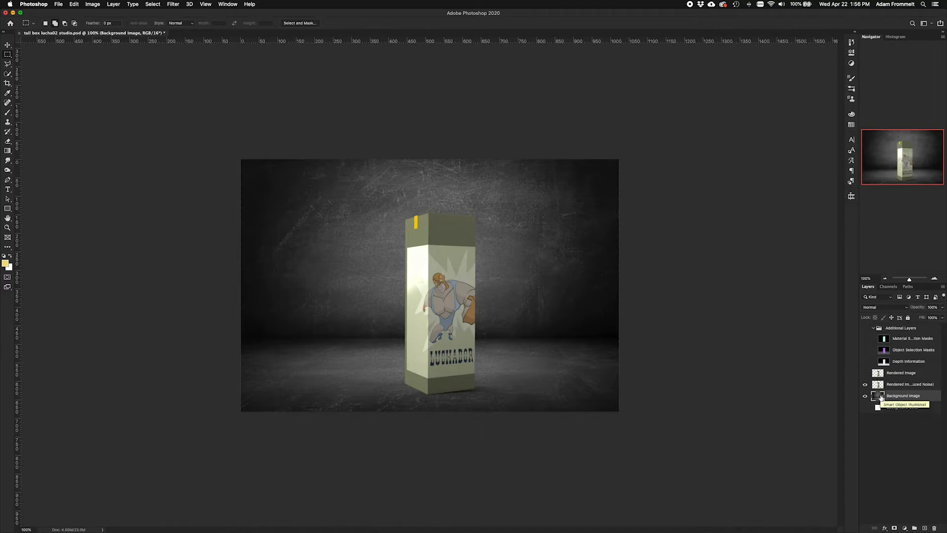
click(899, 385)
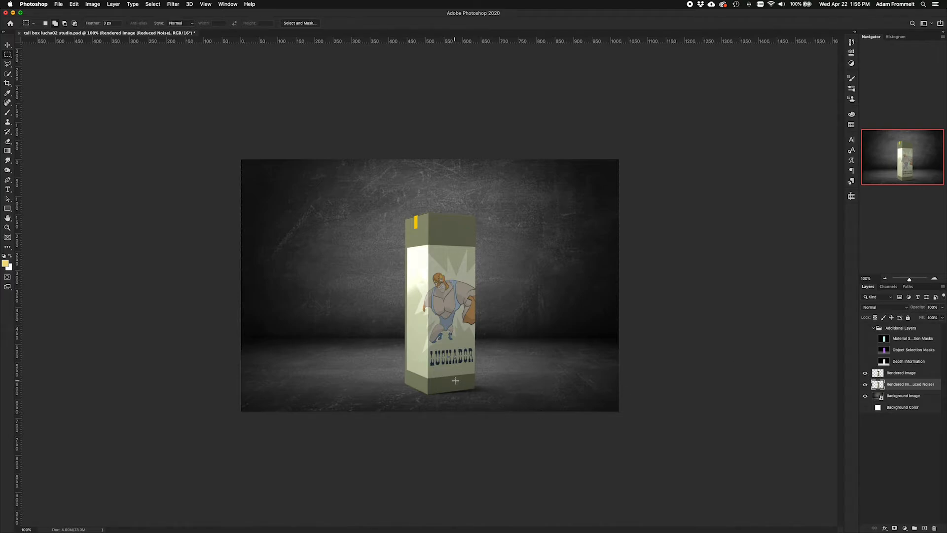
click(866, 375)
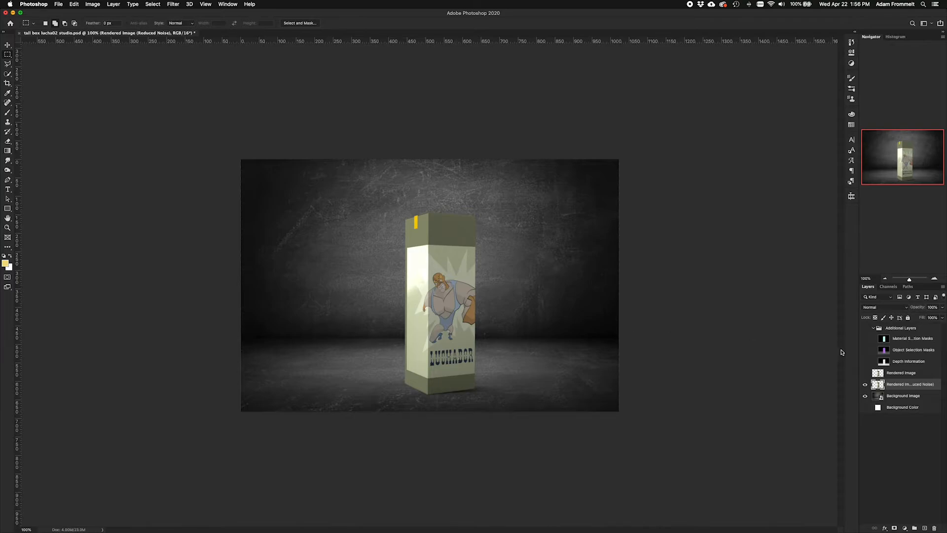
Inspect the material selection, object selection and depth masks in the Additional Layers group, leaving the group hidden.
click(866, 328)
click(866, 338)
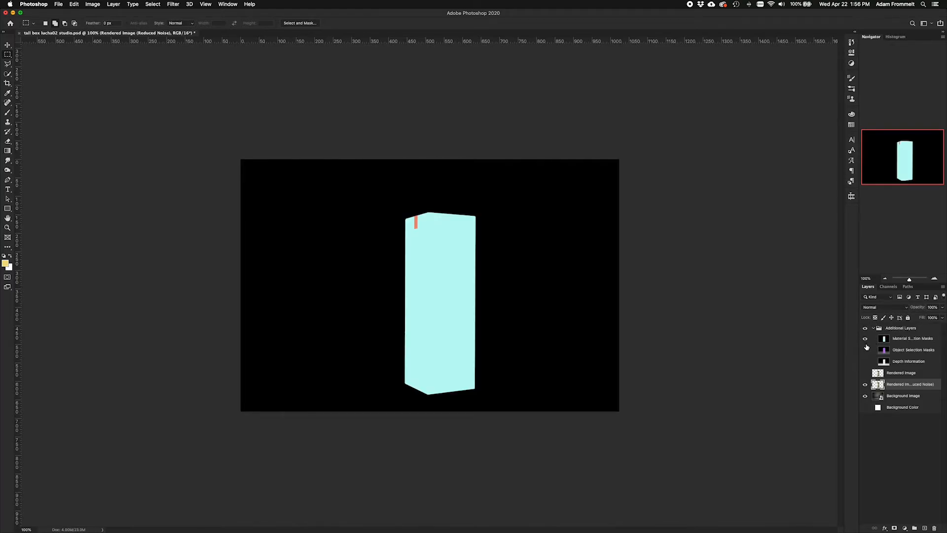
click(865, 362)
click(866, 328)
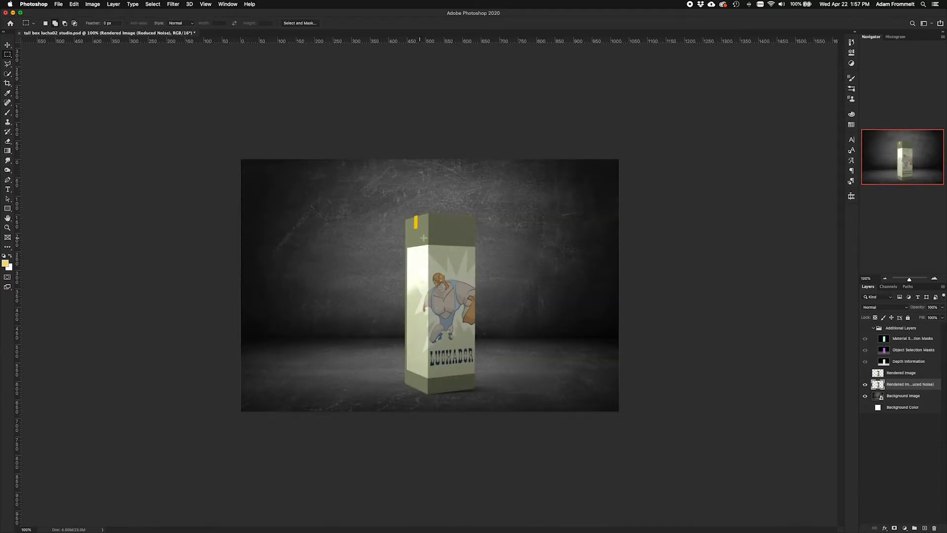
Examine the box lettering at 200% zoom, toggling the reduced-noise render off and on, and leave nothing selected.
key(super+plus)
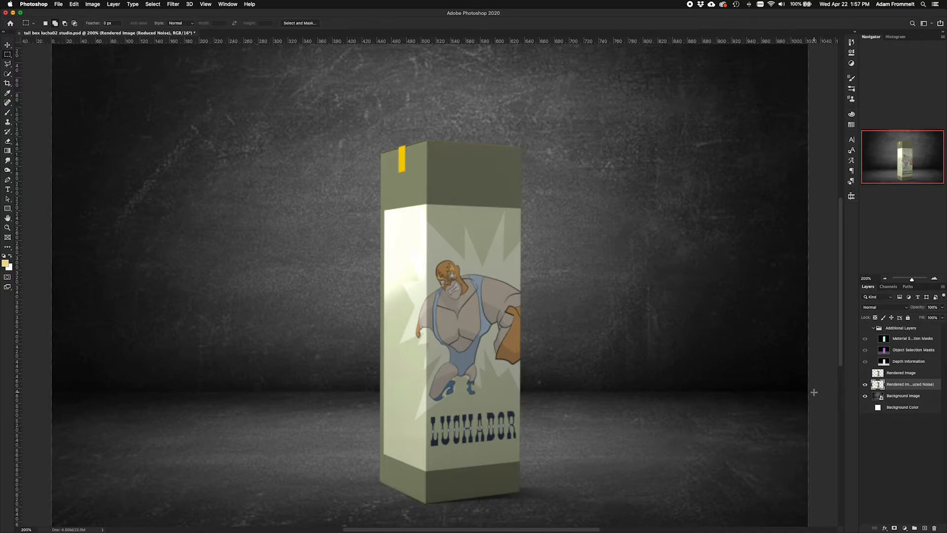
click(866, 385)
click(866, 386)
key(l)
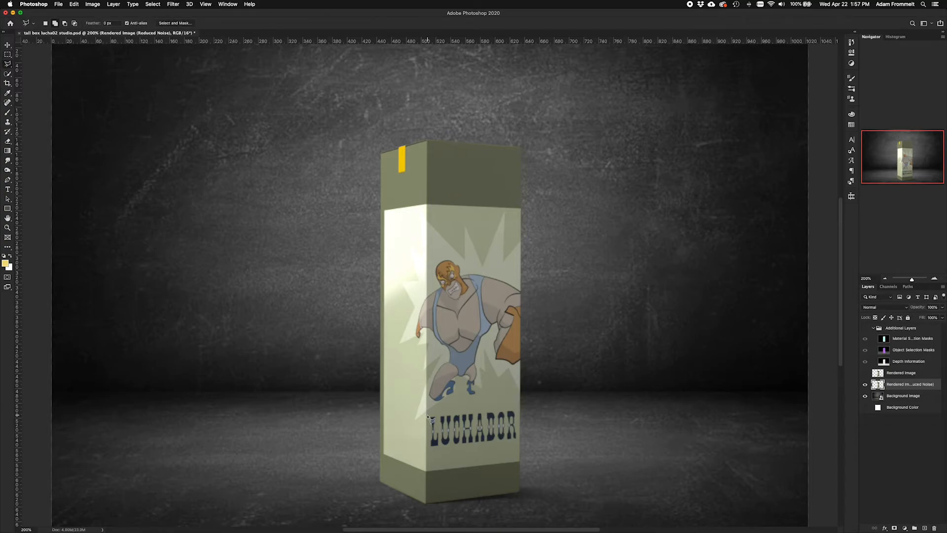
mouse_move(432, 418)
mouse_down()
mouse_move(517, 408)
mouse_move(522, 442)
mouse_move(430, 450)
mouse_move(431, 417)
mouse_up()
key(super+d)
Start placing an embedded file and browse to the luchador folder inside 00 Dimension.
click(58, 5)
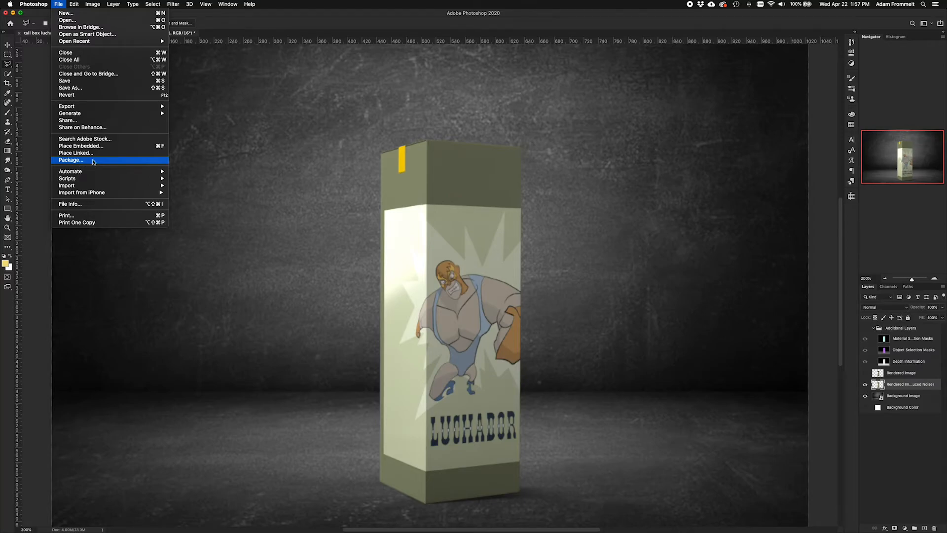
mouse_move(141, 179)
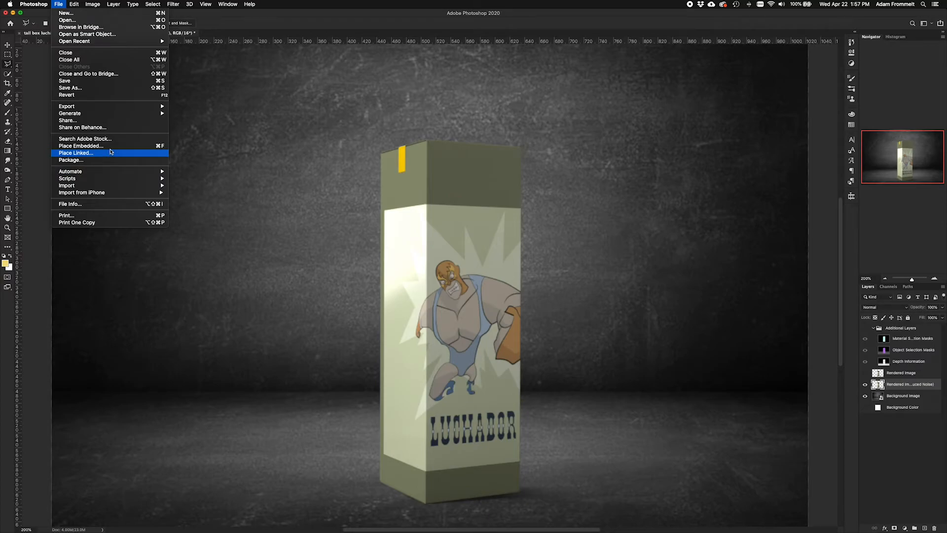
click(110, 147)
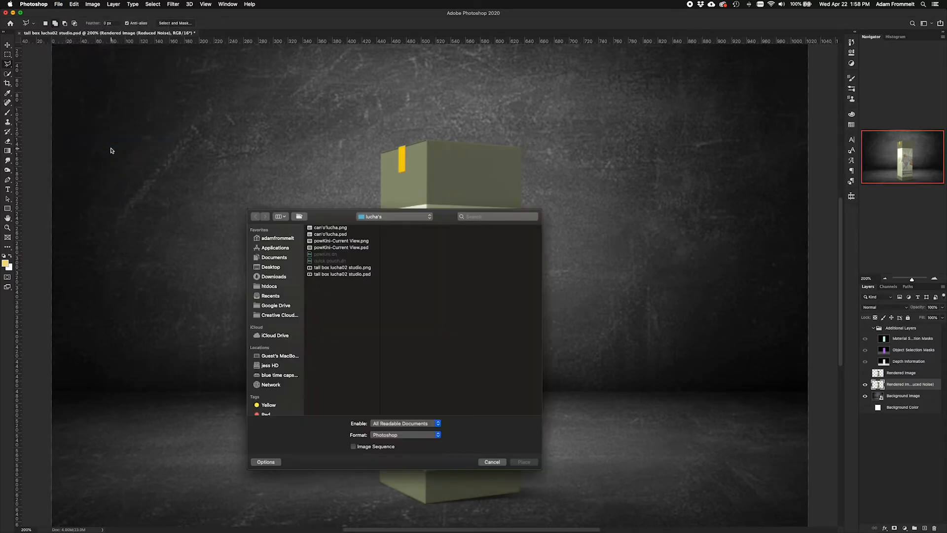
click(381, 220)
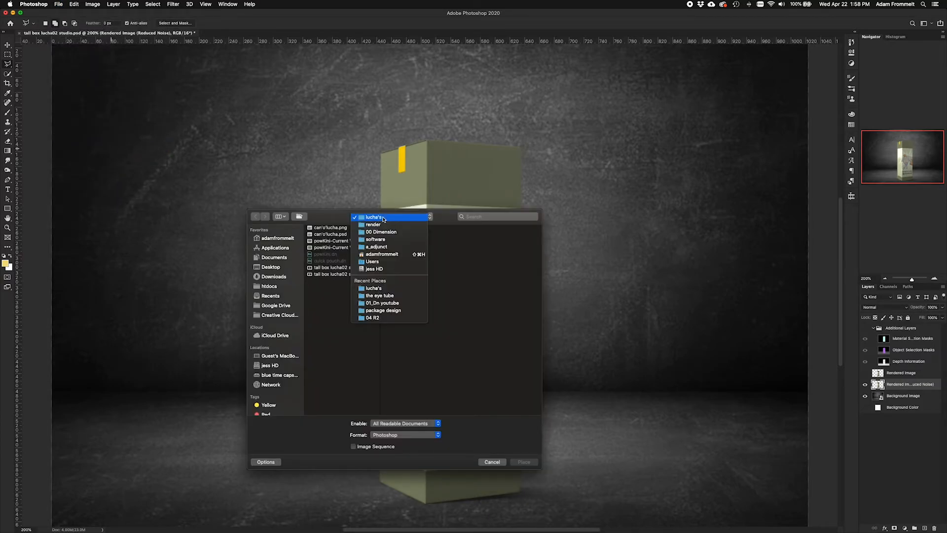
click(383, 232)
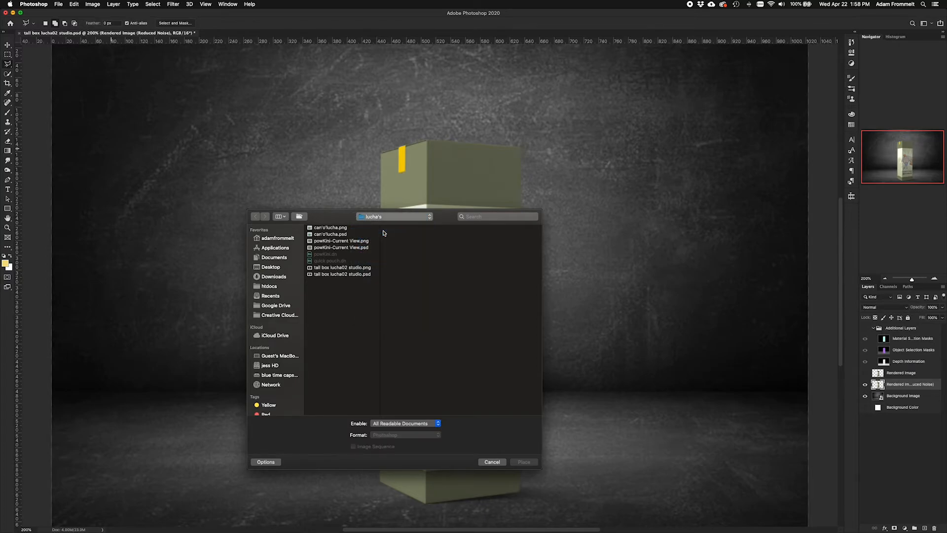
click(489, 282)
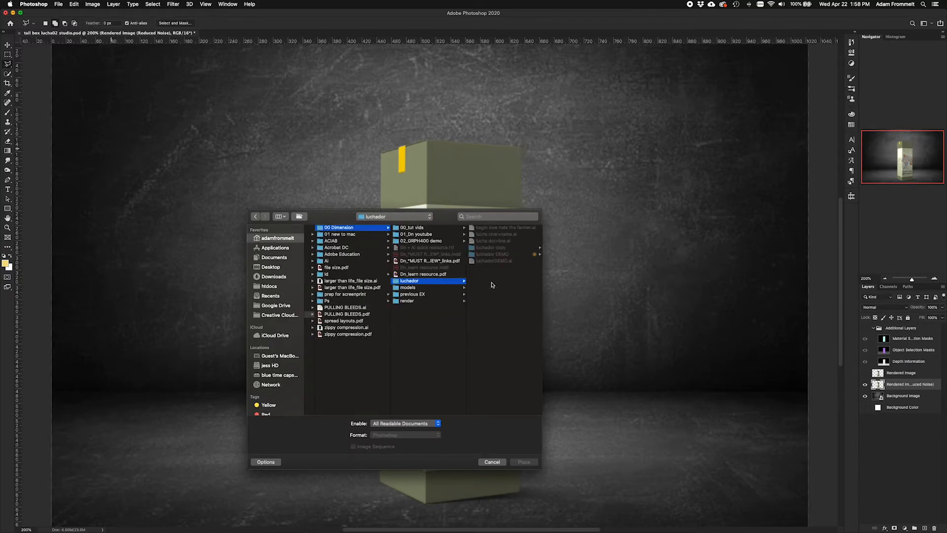
click(494, 241)
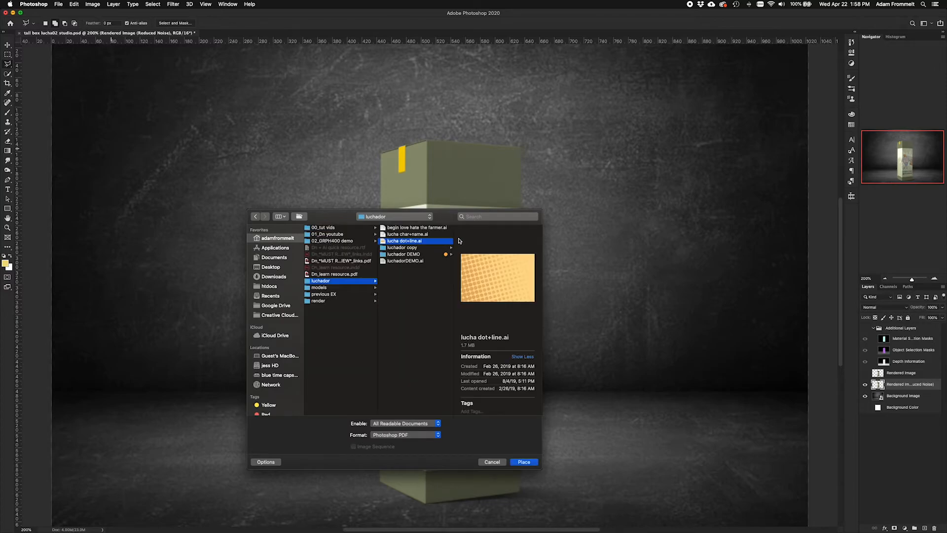
Choose lucha char+name.ai and preview its artwork pages, including the solid LUCHADOR lettering.
click(405, 234)
mouse_move(505, 293)
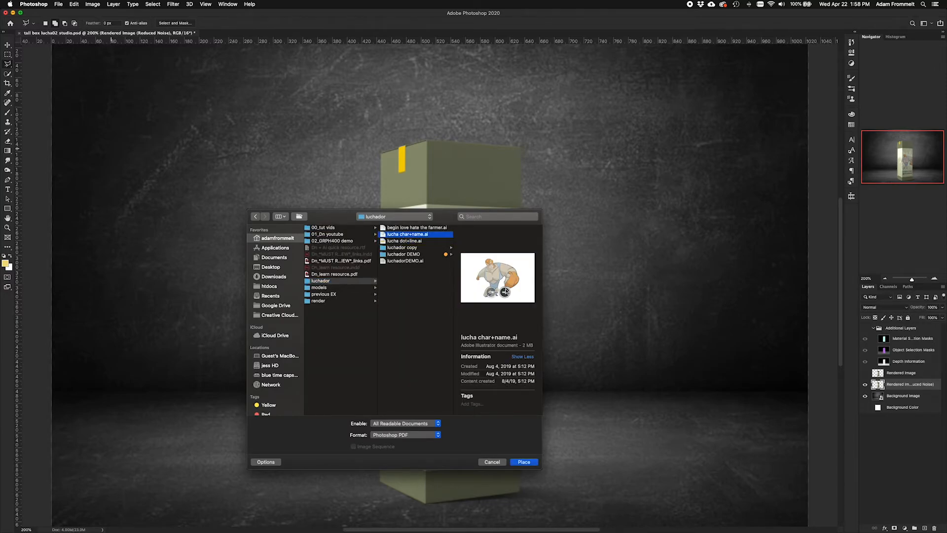
key(space)
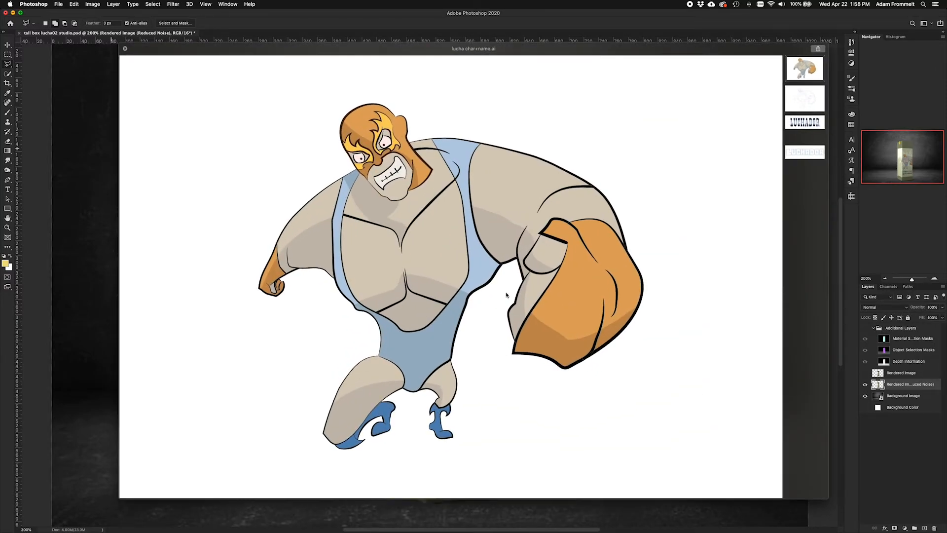
click(795, 122)
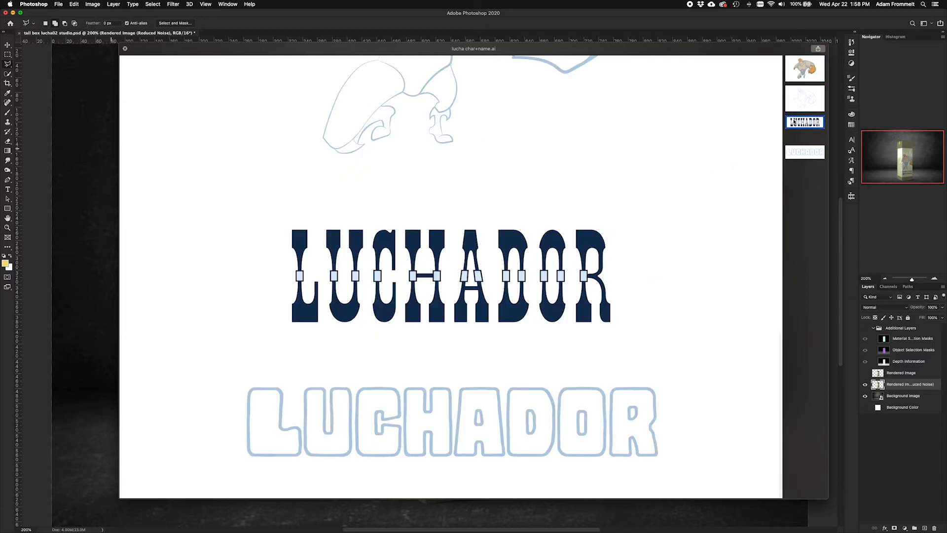
key(space)
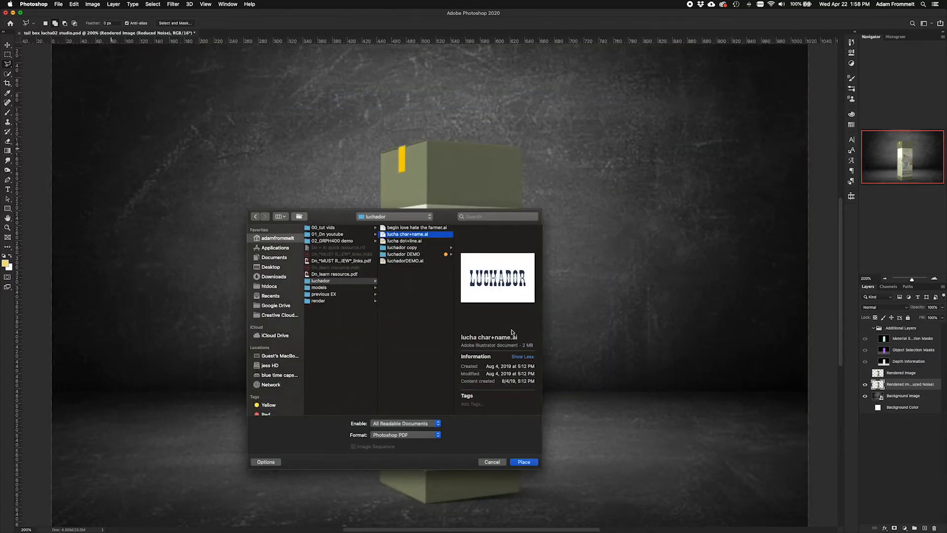
Place page 3 of lucha char+name.ai, the solid LUCHADOR lettering, as an embedded smart object cropped to its bounding box.
click(267, 463)
click(266, 462)
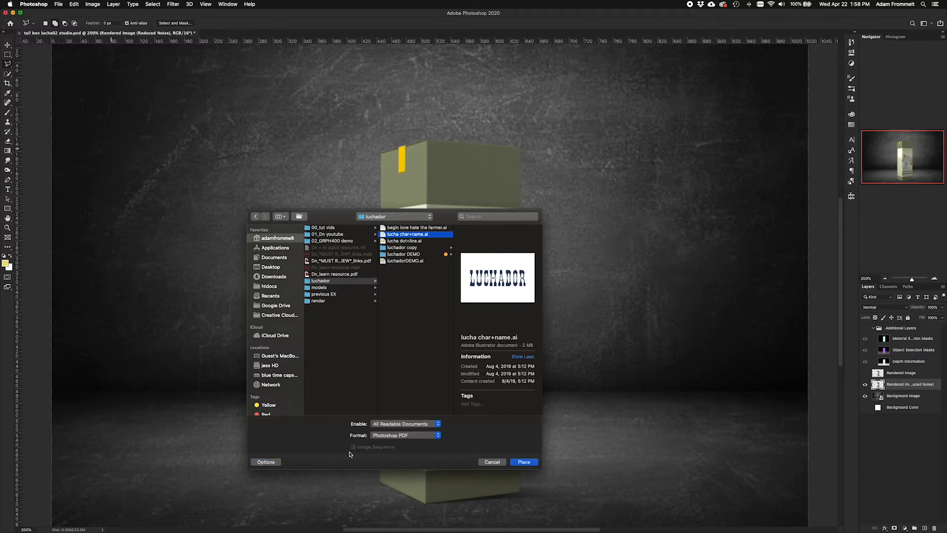
click(526, 463)
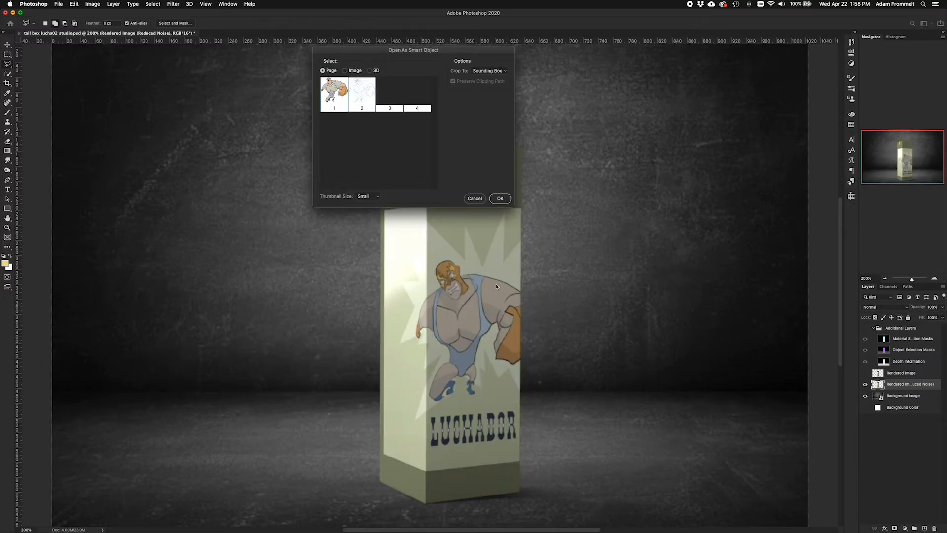
click(390, 89)
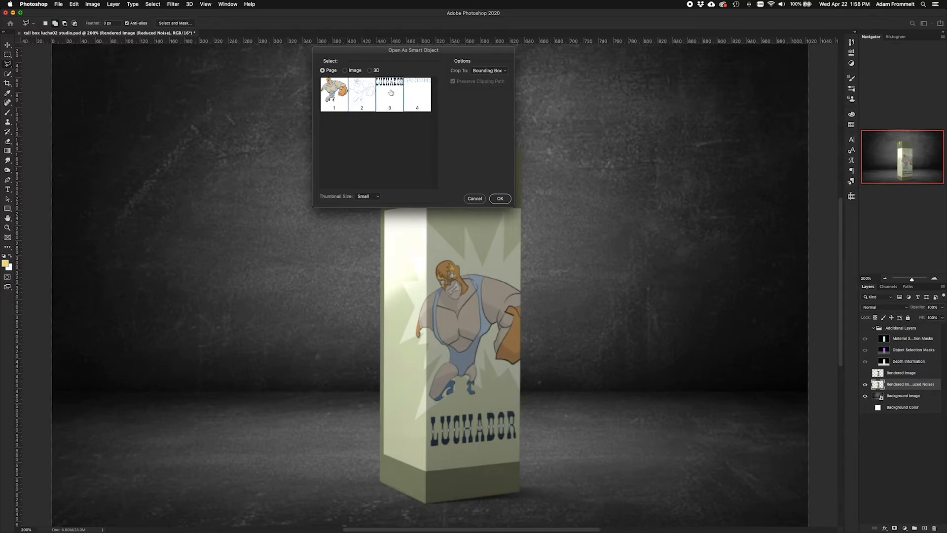
click(499, 199)
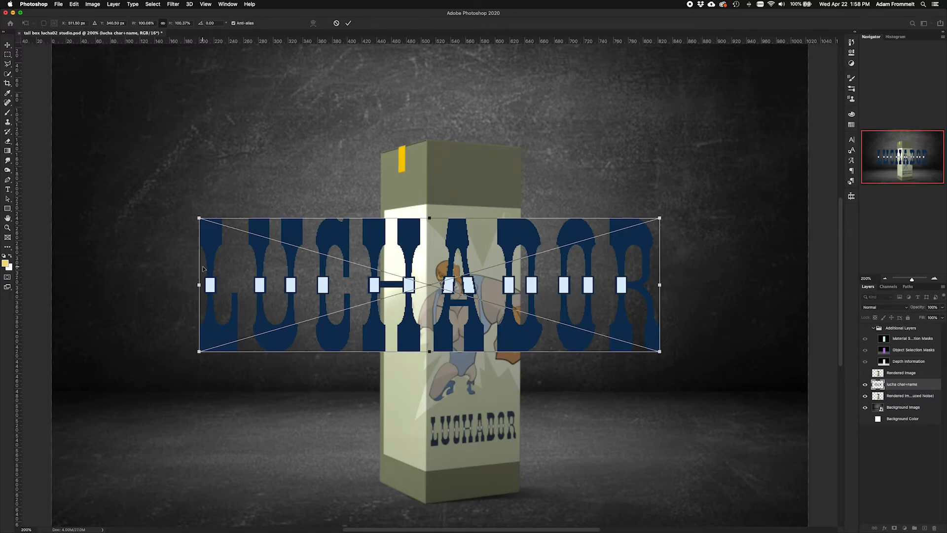
Scale the placed lettering proportionally to about 19% and position it over the printed LUCHADOR name on the box front.
drag(198, 218, 504, 306)
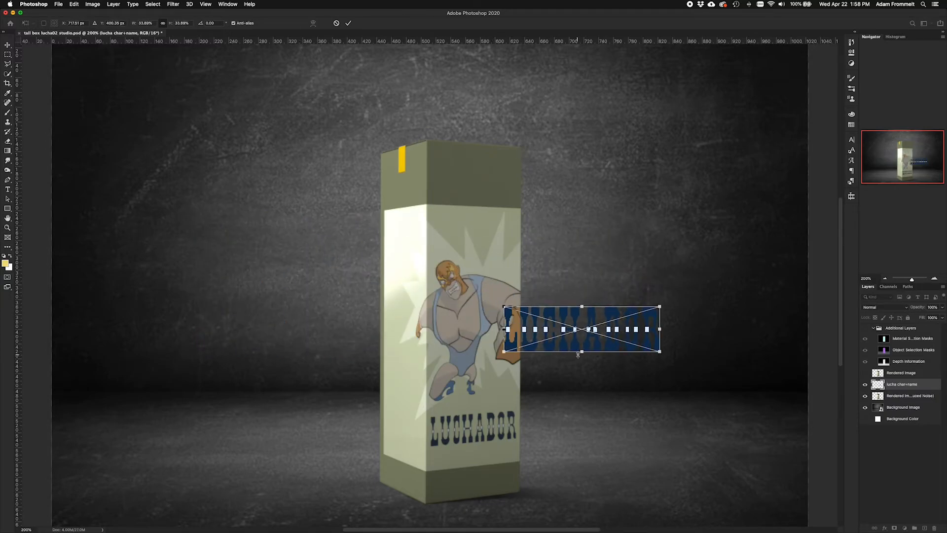
drag(577, 349, 501, 458)
drag(588, 464, 517, 443)
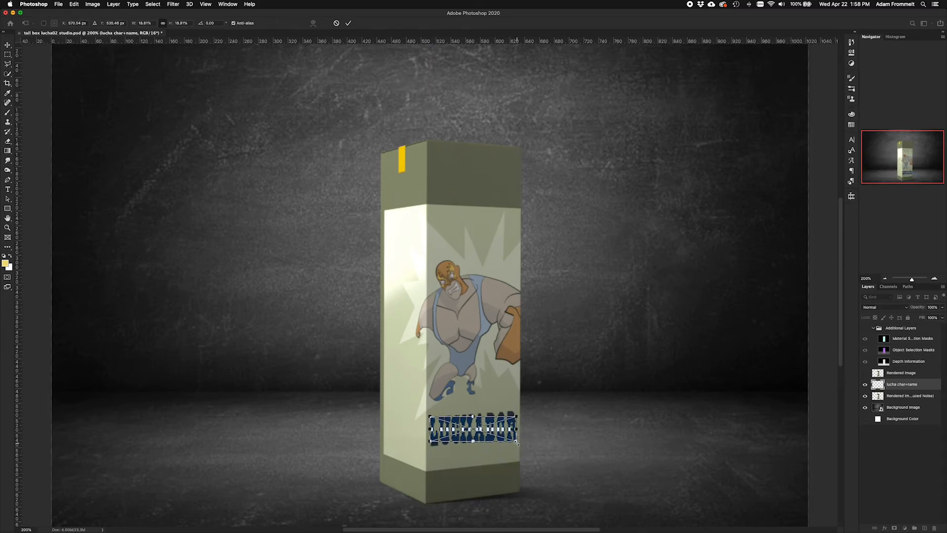
key(Return)
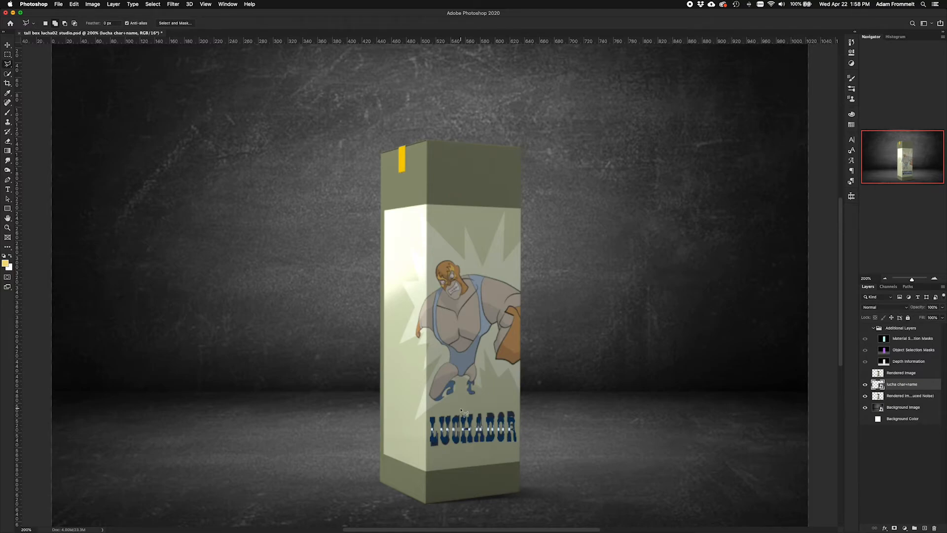
Nudge the placed lettering slightly at 400% zoom so its first letter lines up with the printed name.
key(super+plus)
key(super+plus)
drag(466, 411, 430, 121)
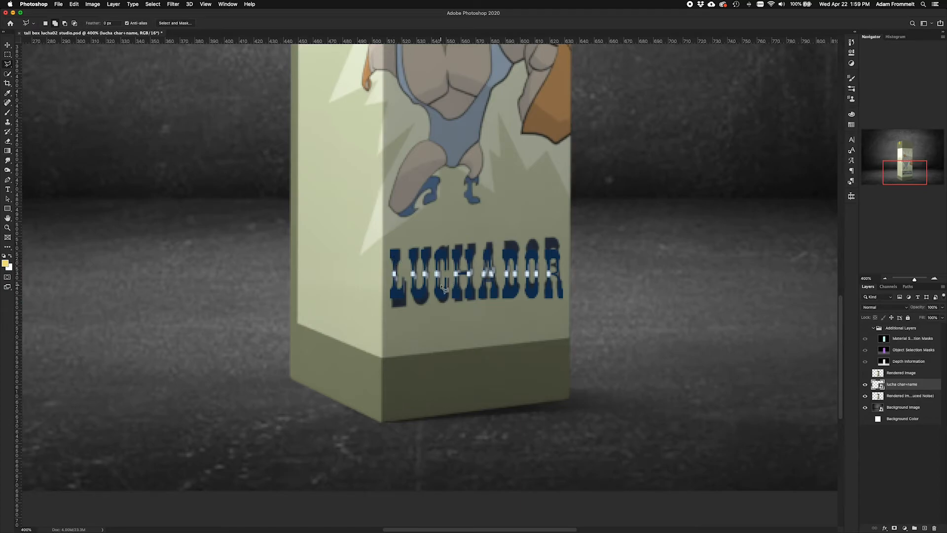
key(v)
drag(436, 294, 439, 296)
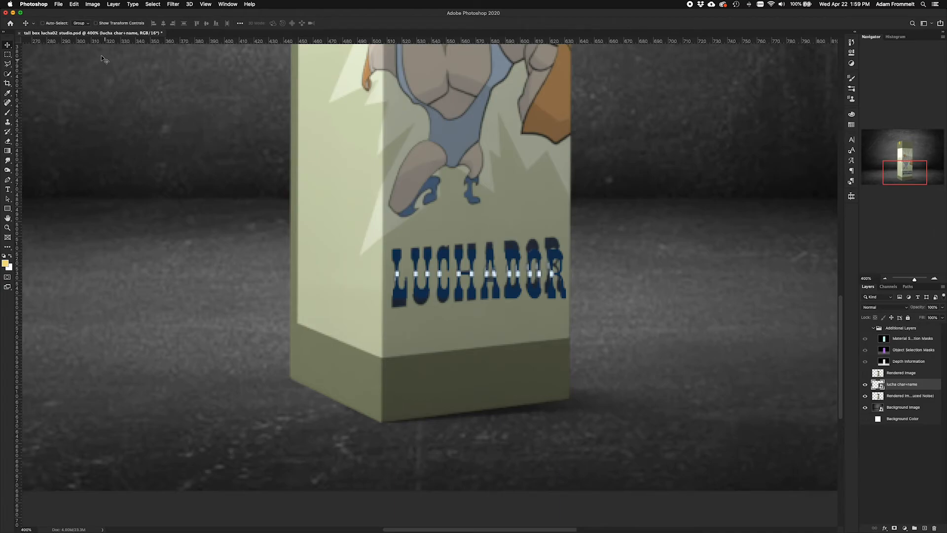
click(74, 4)
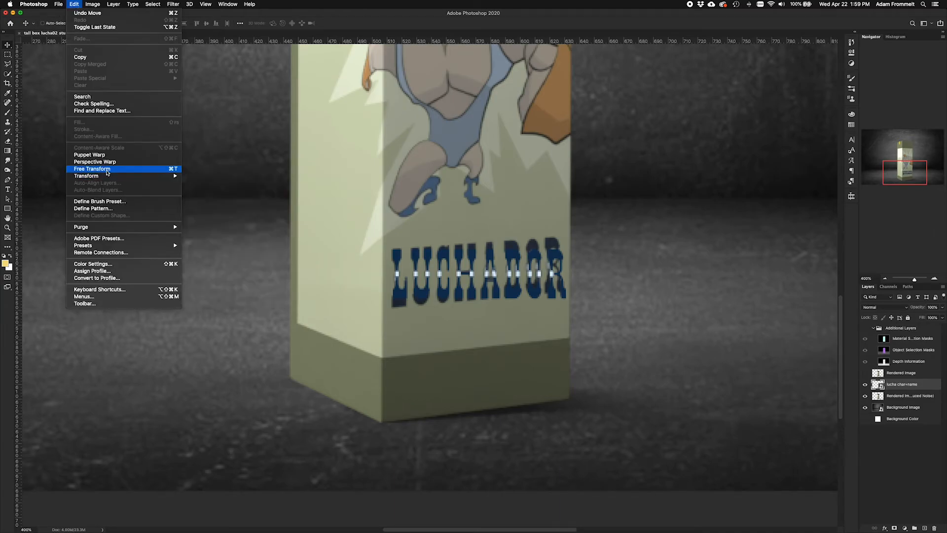
mouse_move(108, 175)
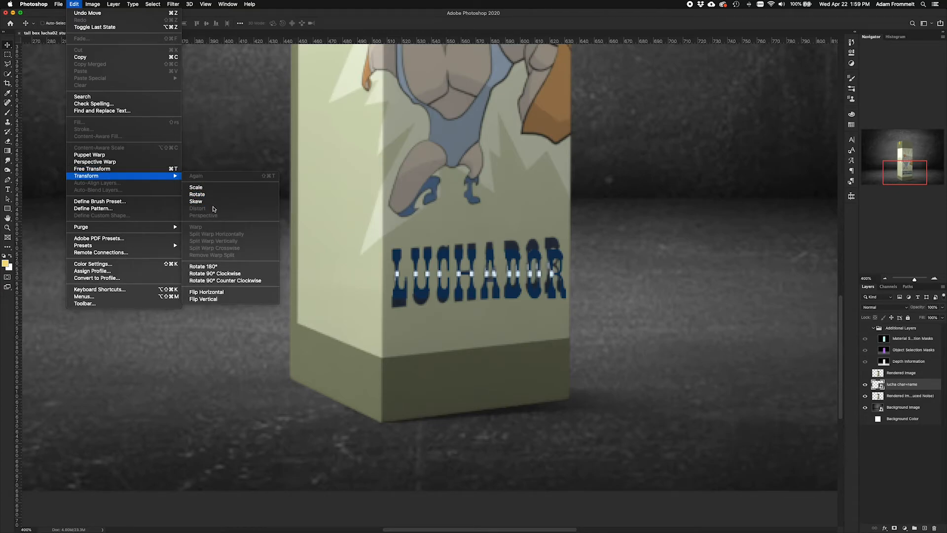
click(617, 342)
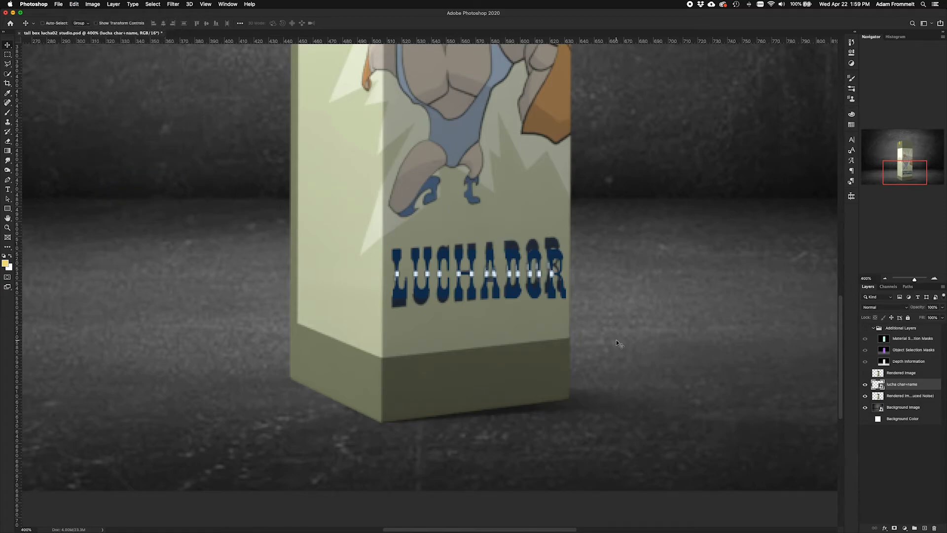
Rasterize the lucha char+name layer and distort its corners to match the perspective of the printed LUCHADOR name.
right_click(898, 387)
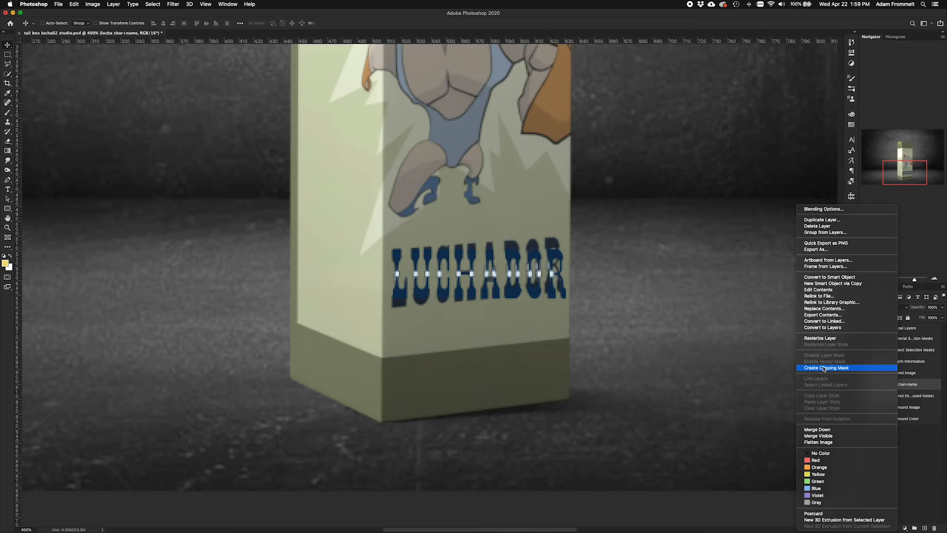
click(822, 338)
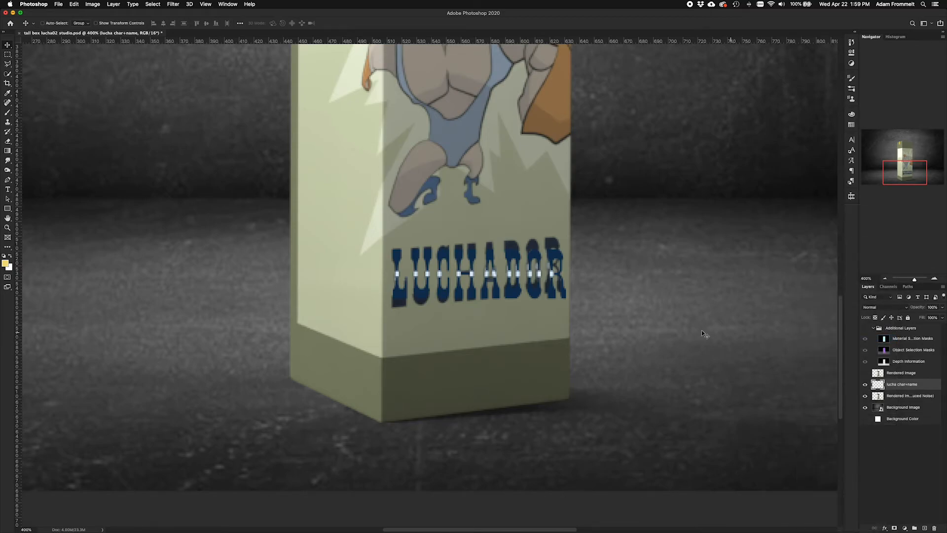
click(75, 4)
mouse_move(111, 176)
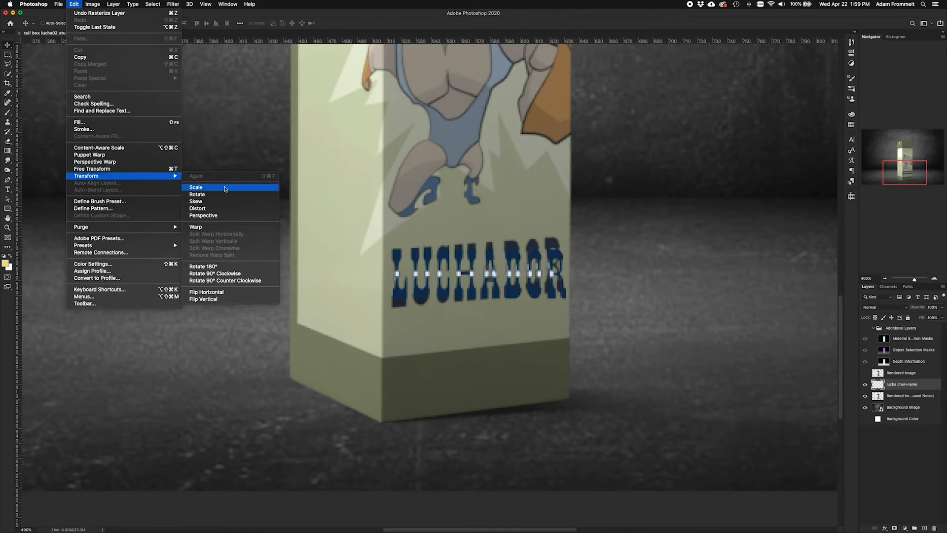
click(215, 203)
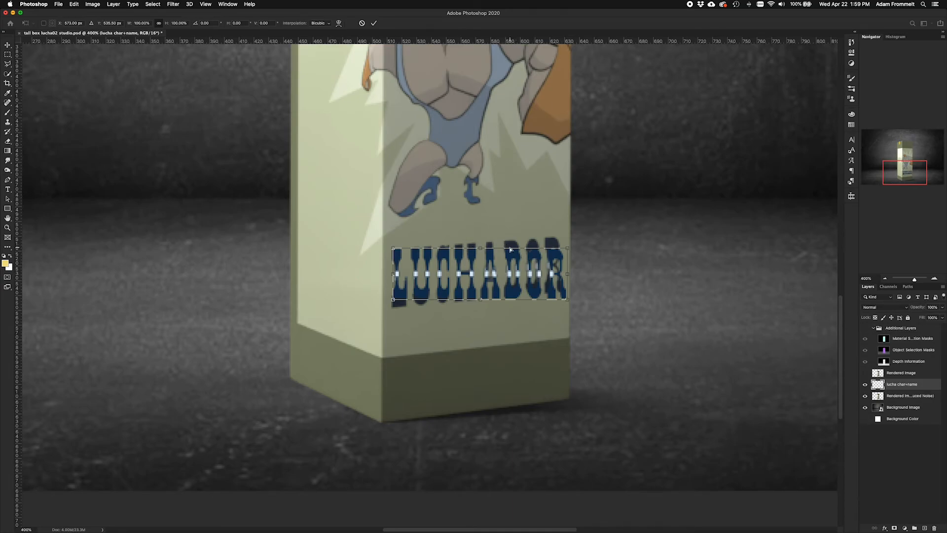
mouse_move(573, 245)
mouse_down()
mouse_move(576, 224)
mouse_move(568, 237)
mouse_up()
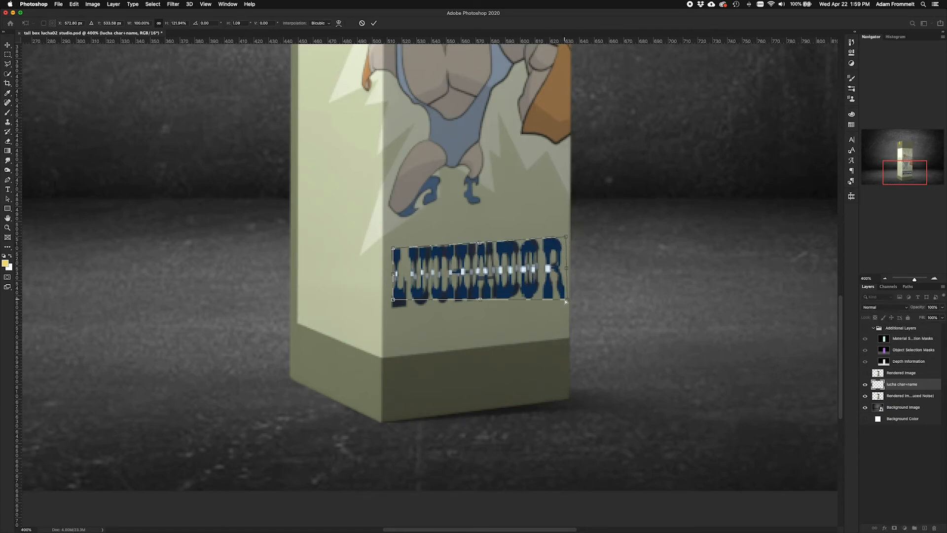
mouse_move(567, 299)
mouse_down()
mouse_move(551, 300)
mouse_move(563, 295)
mouse_up()
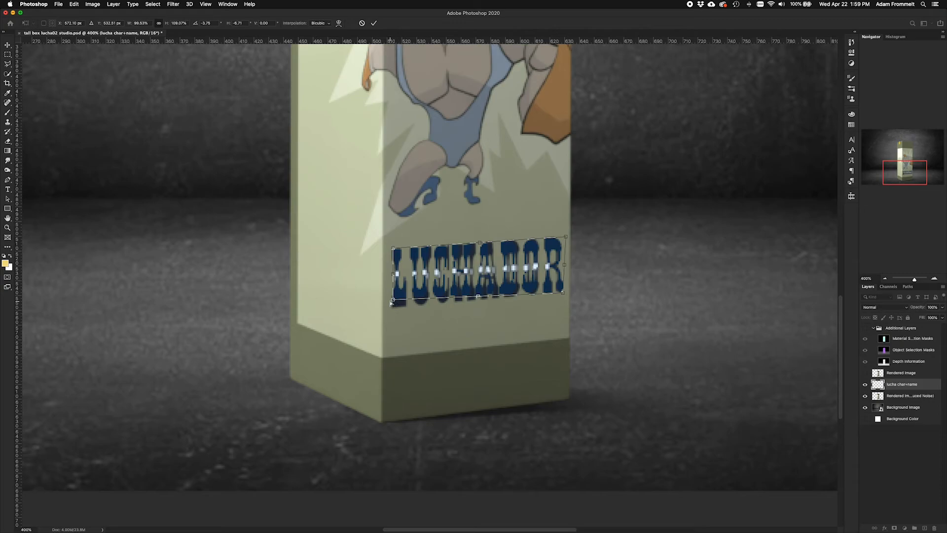
drag(394, 300, 392, 309)
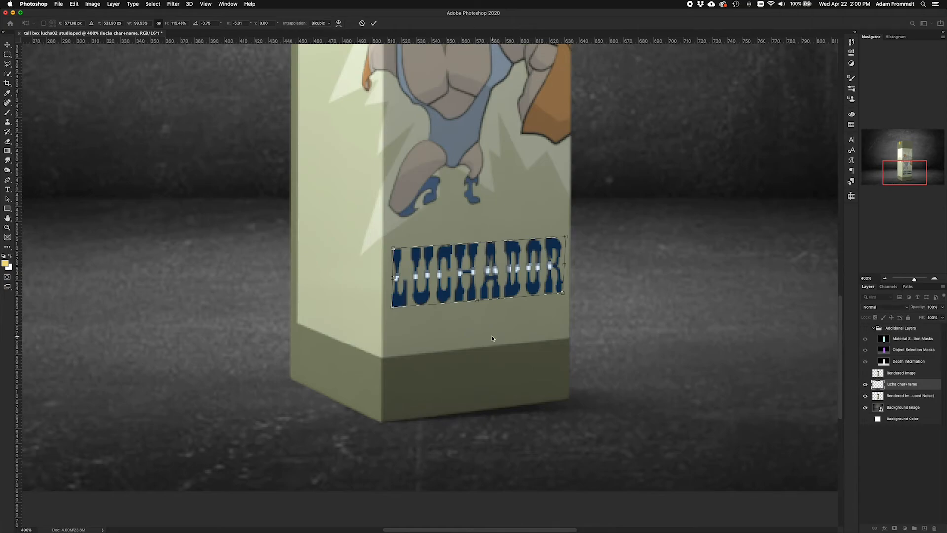
key(Return)
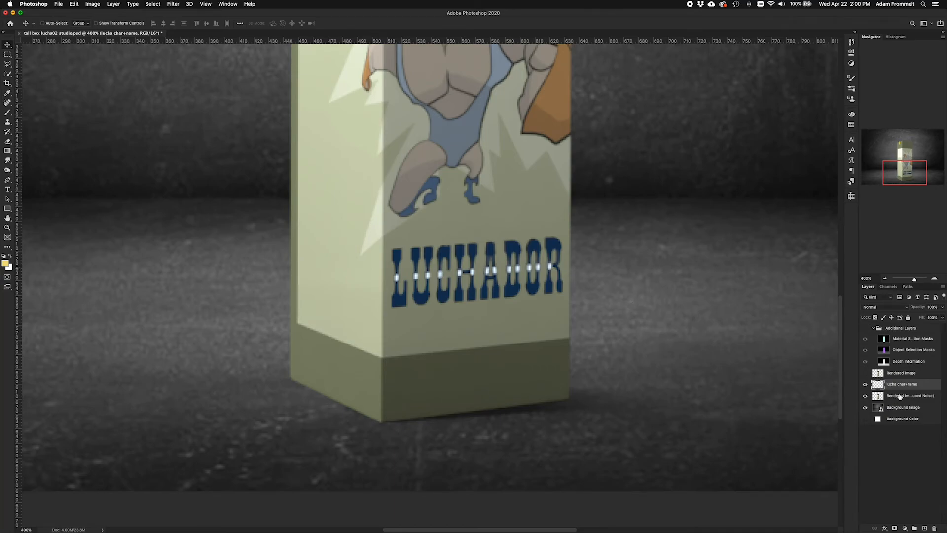
Hide the lucha char+name layer and outline the printed LUCHADOR lettering on the Rendered Image (Reduced Noise) layer with a four-cornered Polygonal Lasso selection.
click(865, 385)
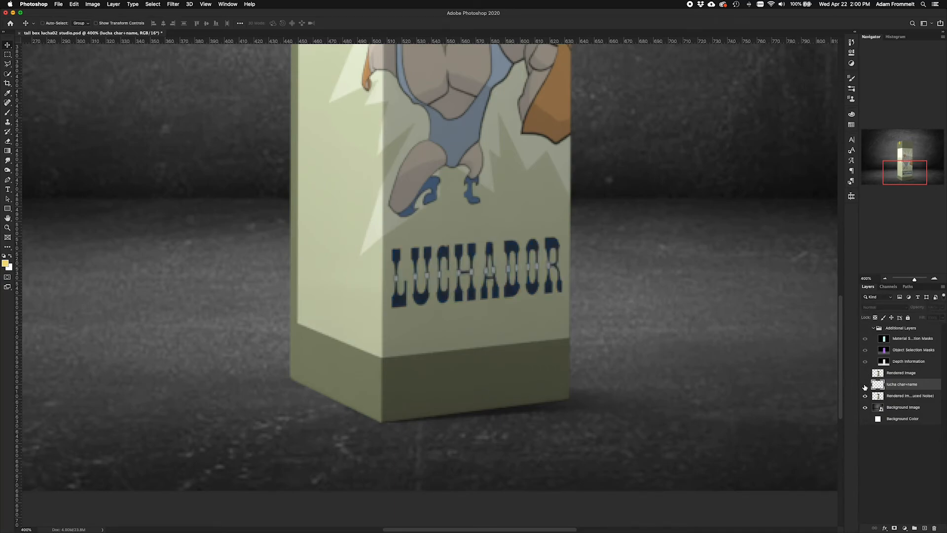
click(897, 397)
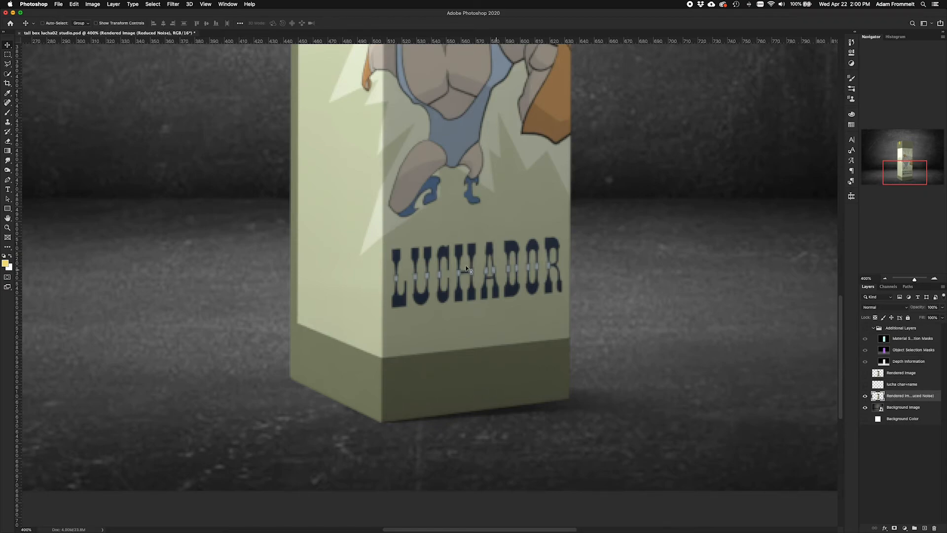
key(l)
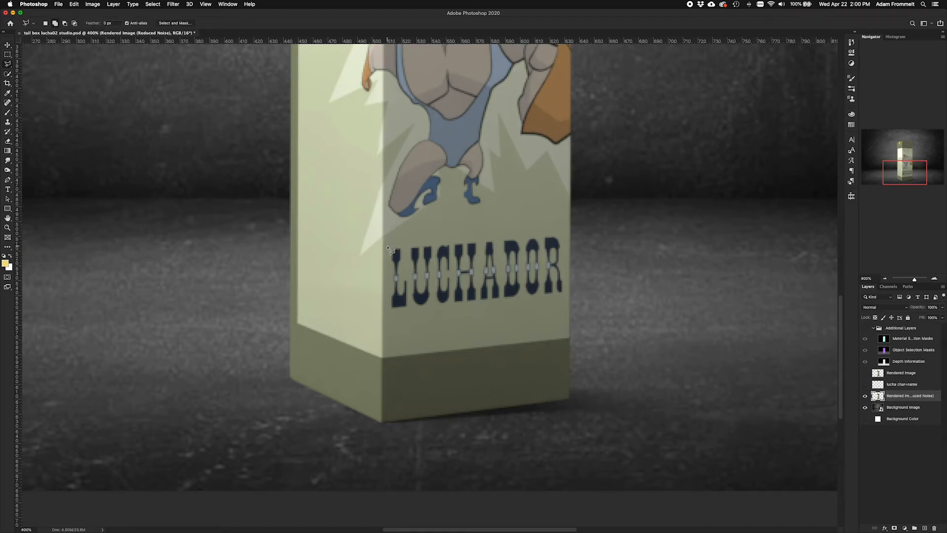
click(388, 246)
click(562, 233)
click(565, 295)
click(385, 313)
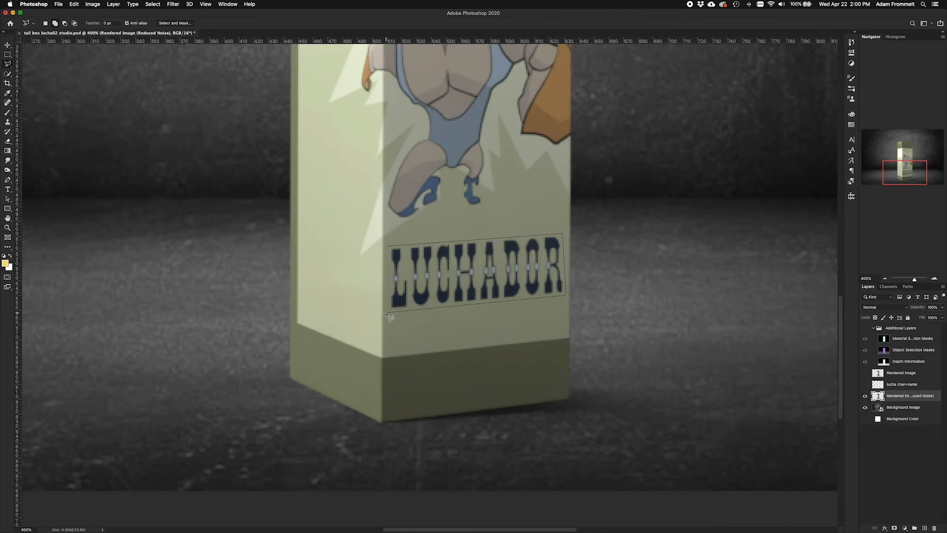
click(387, 246)
Remove the selected printed lettering with a Content-Aware fill at 100% opacity with Color Adaptation, and clear the selection.
key(shift+BackSpace)
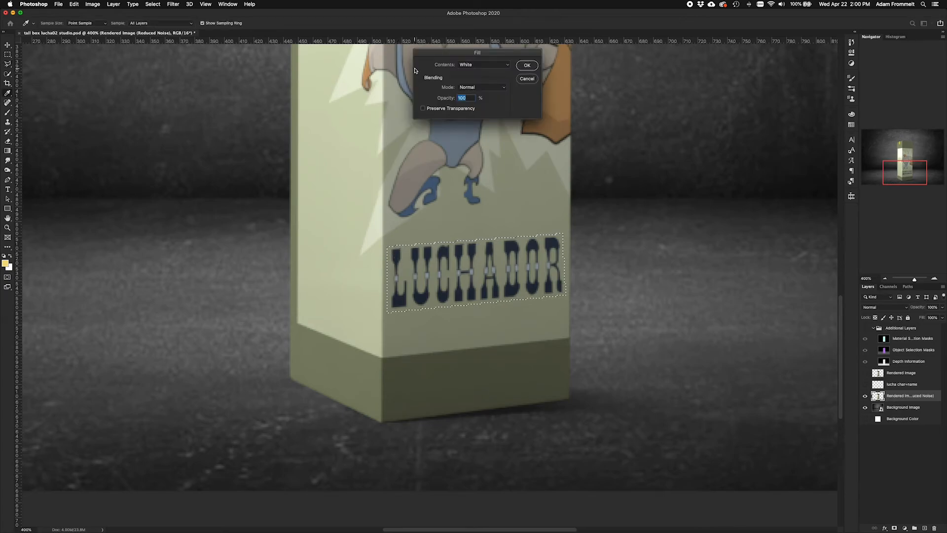
click(496, 66)
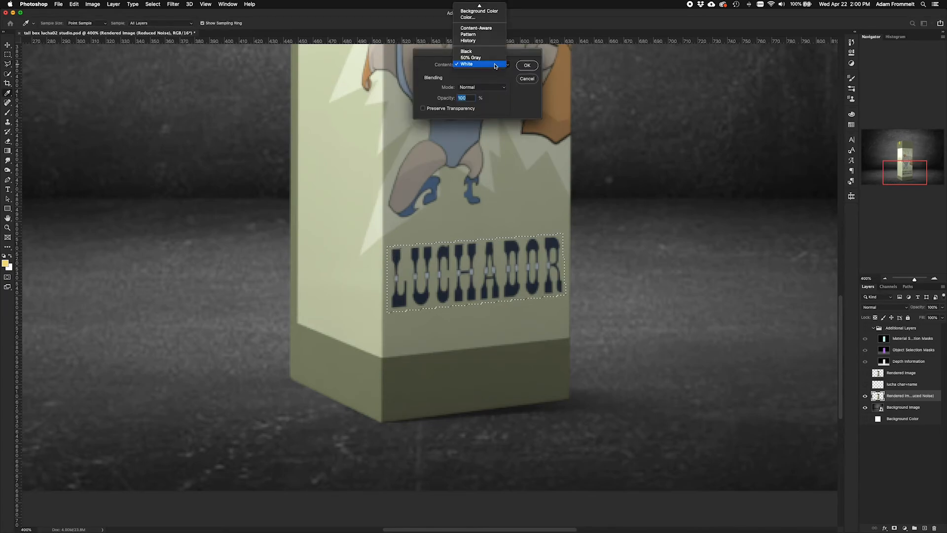
click(492, 28)
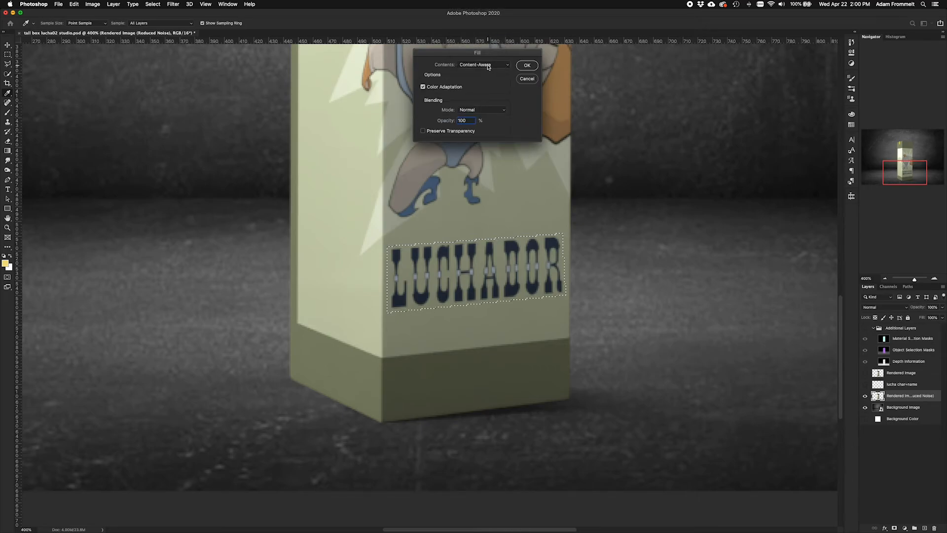
click(527, 66)
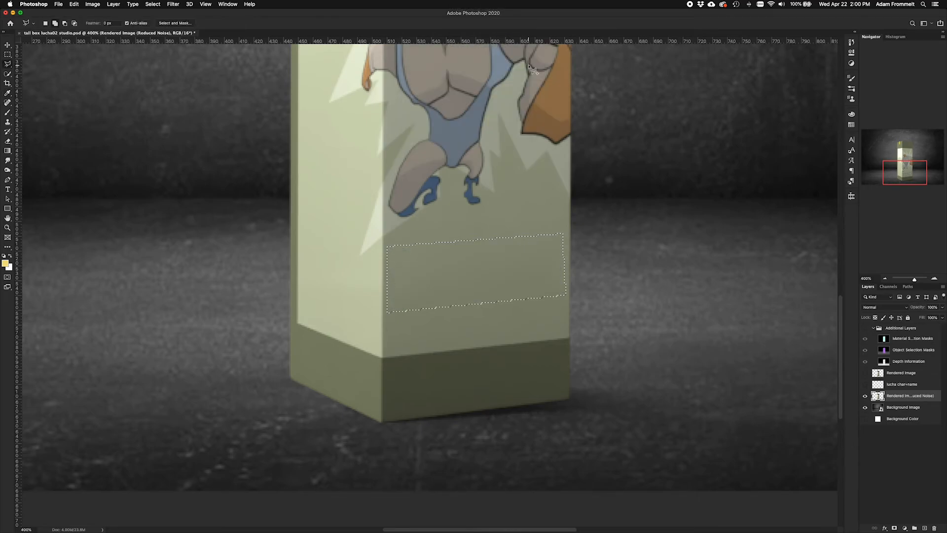
click(642, 279)
Show the lucha char+name layer again and set its blend mode to Multiply.
click(865, 384)
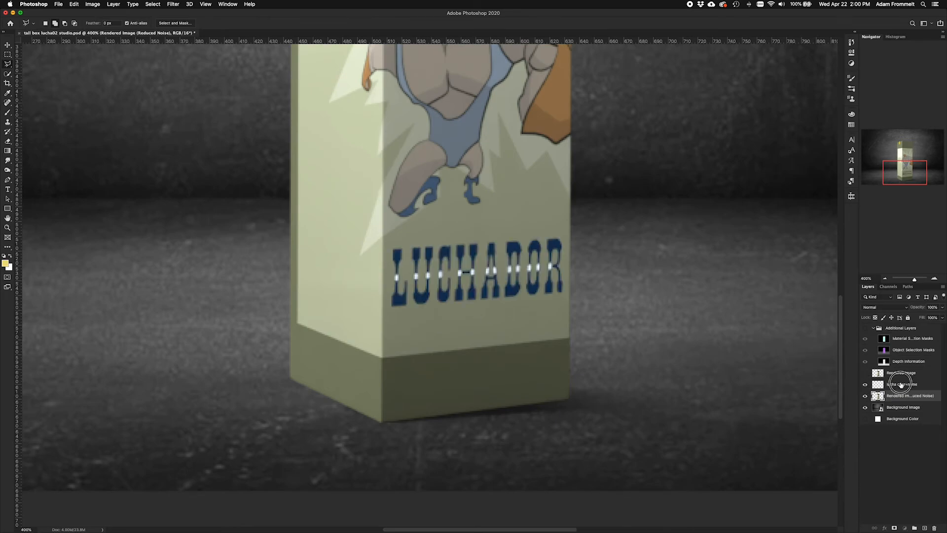
click(902, 384)
click(888, 308)
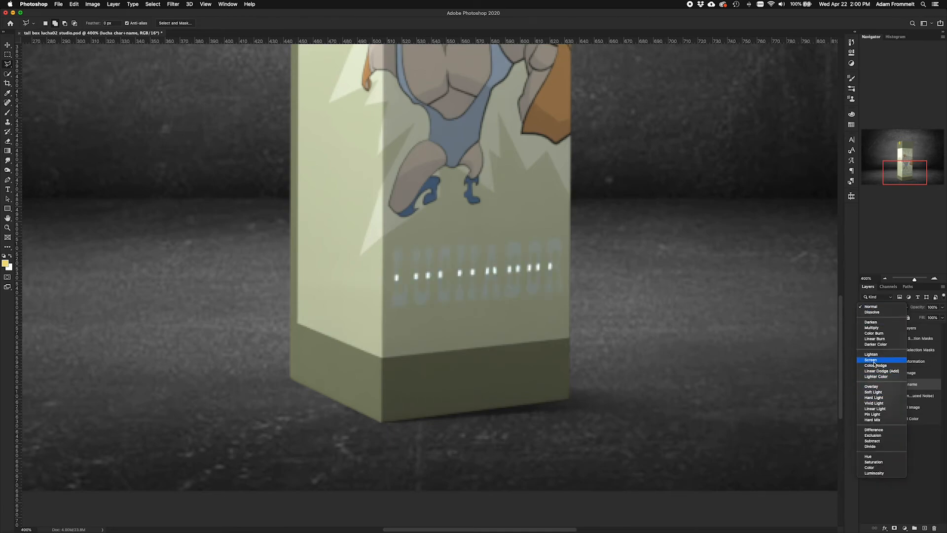
click(877, 329)
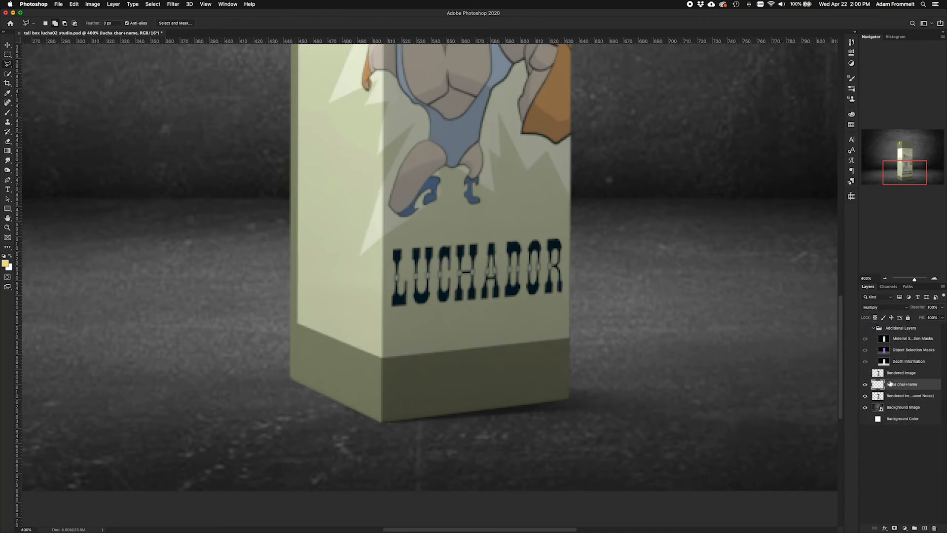
Duplicate the lucha char+name layer and set the copy's blend mode to Soft Light.
click(913, 384)
drag(912, 385, 924, 528)
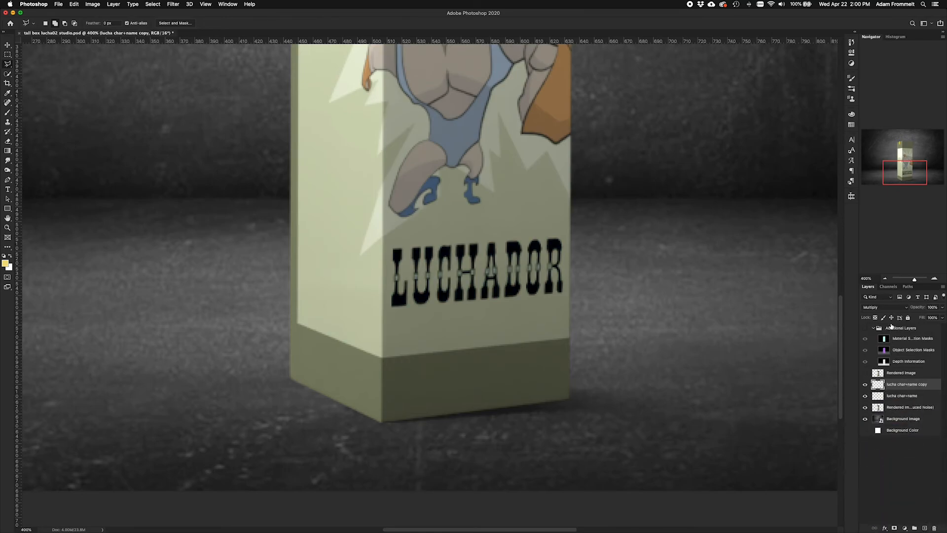
click(885, 307)
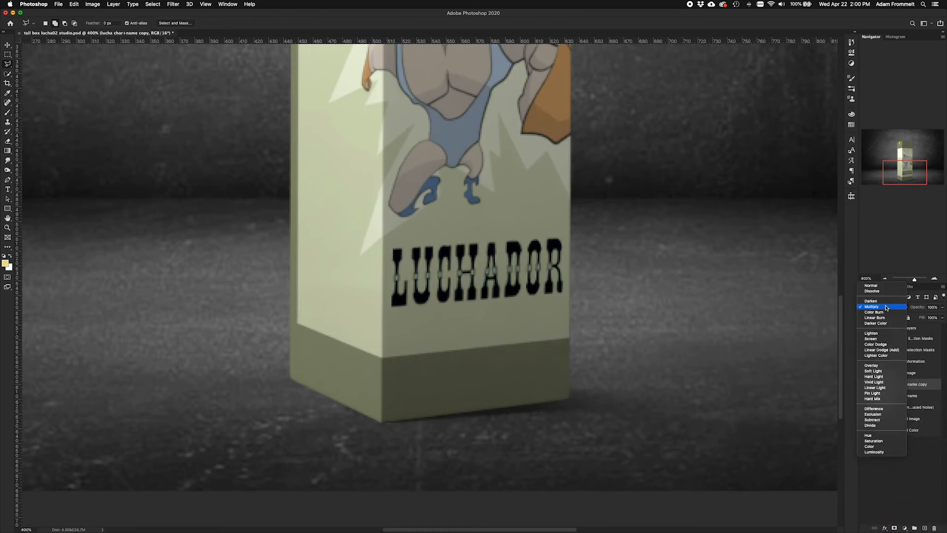
click(887, 373)
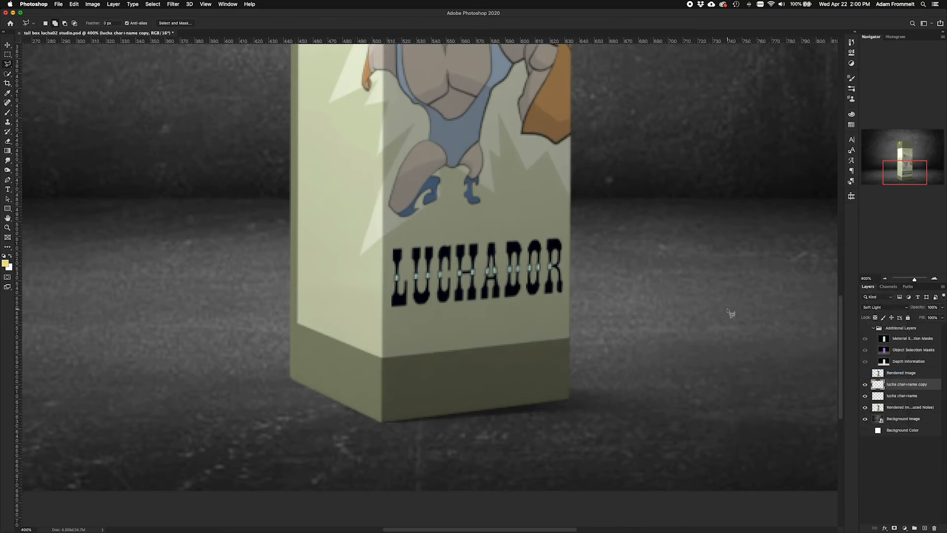
Lower the opacity of the original lucha char+name layer to 47% and check the lettering on the whole box at 100% zoom.
click(906, 396)
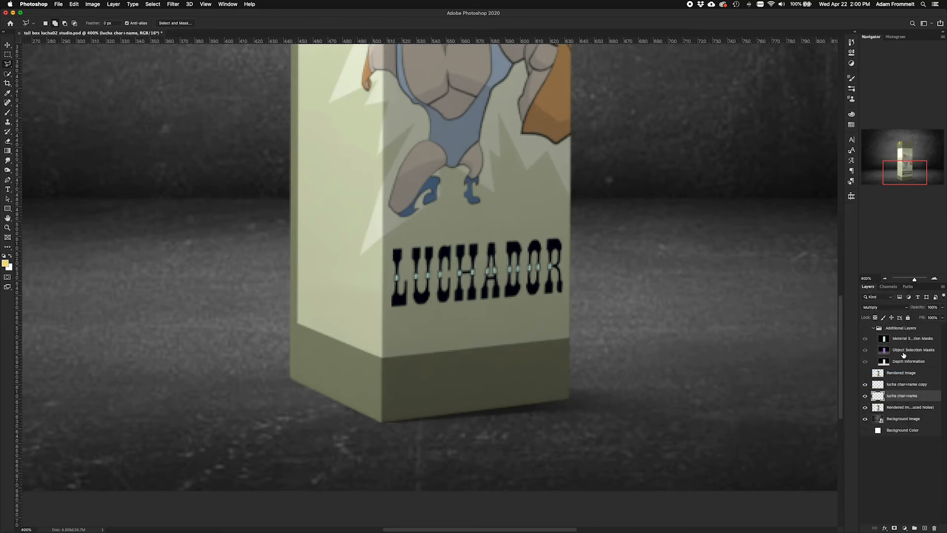
click(942, 307)
drag(935, 317, 924, 318)
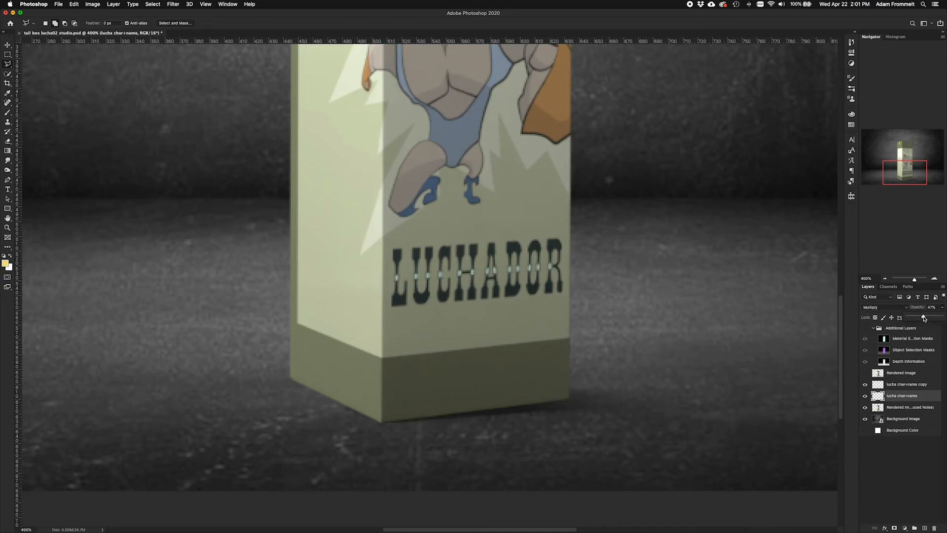
drag(924, 318, 924, 318)
click(914, 385)
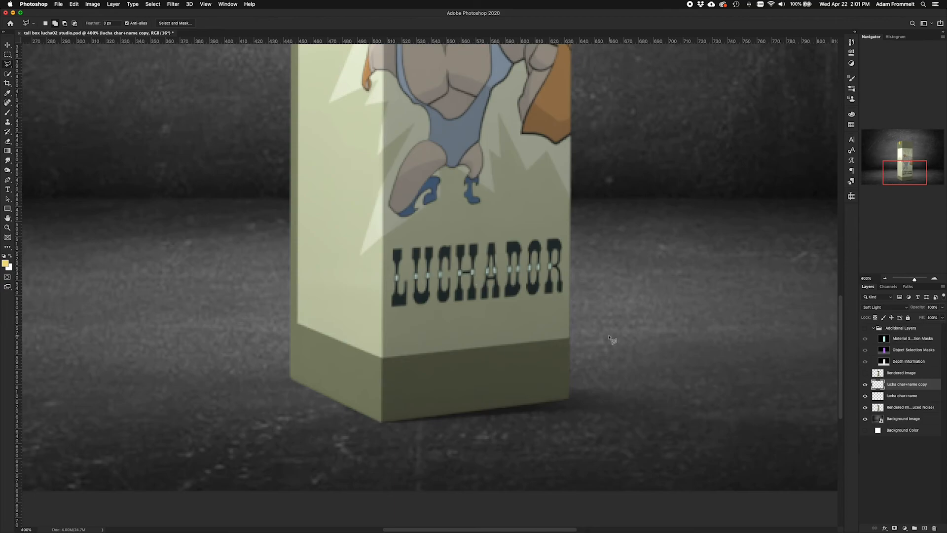
alt+scroll(608, 336, down, 5)
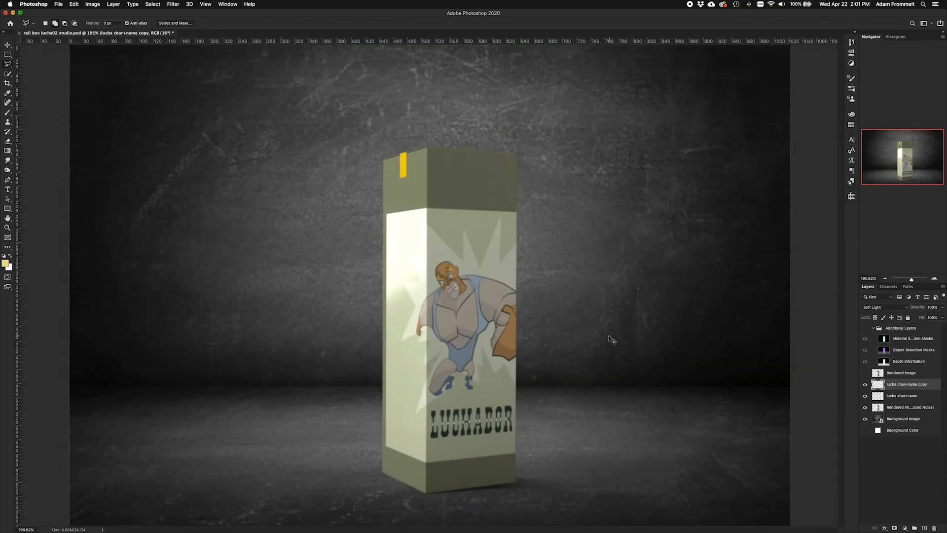
alt+scroll(612, 340, down, 2)
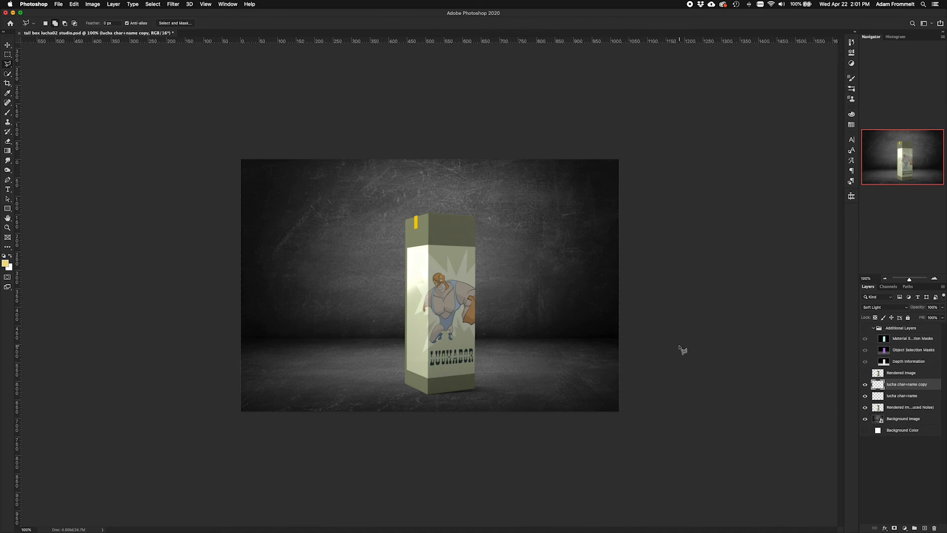
Add a Brightness/Contrast adjustment layer at the top of the Additional Layers group and try out its brightness and contrast settings.
click(932, 331)
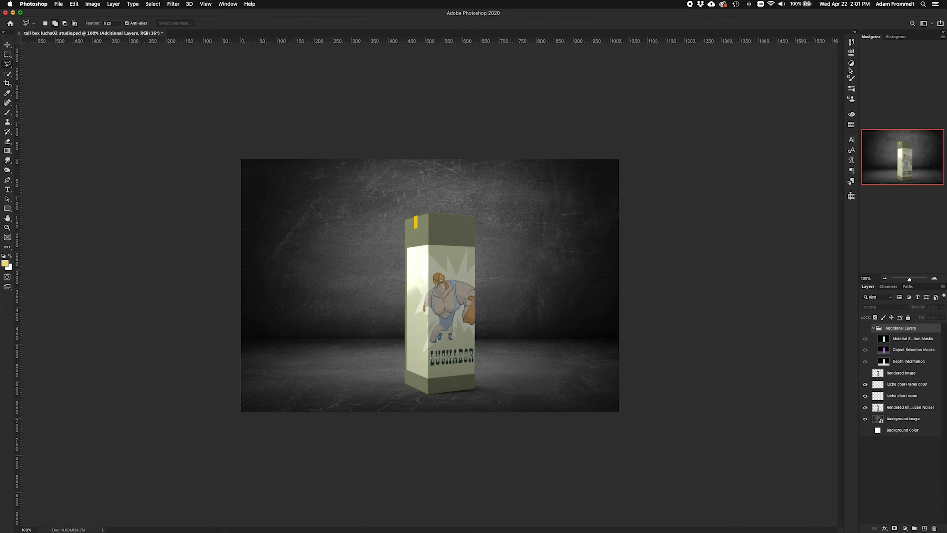
click(851, 63)
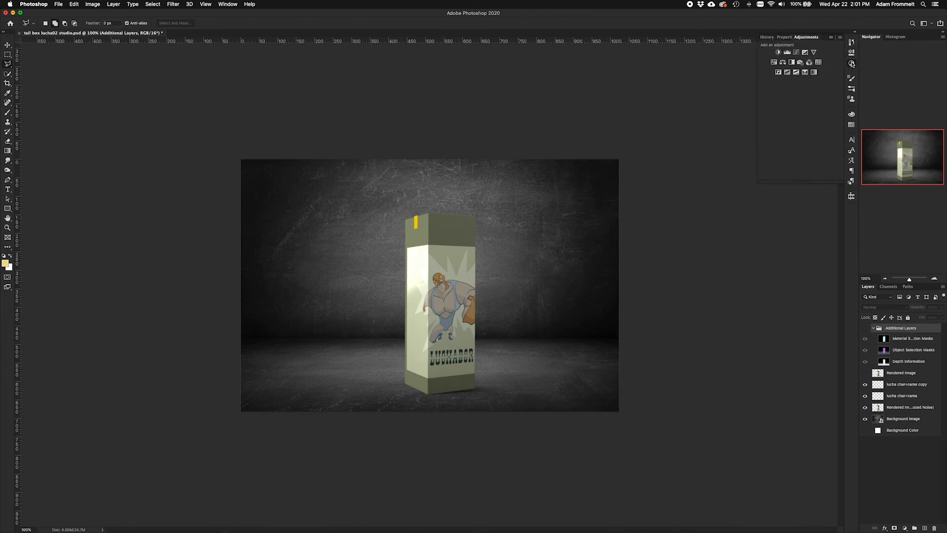
click(778, 52)
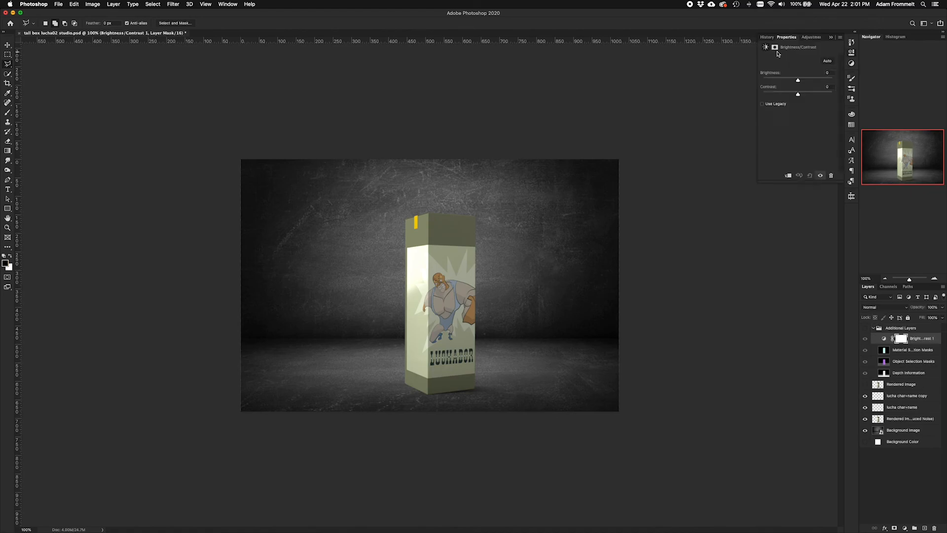
mouse_move(798, 80)
mouse_down()
mouse_move(809, 81)
mouse_move(801, 95)
mouse_up()
drag(775, 243, 778, 314)
drag(777, 314, 779, 311)
Minimize the tall box lucha02 studio.psd document window to reveal the desktop.
click(13, 13)
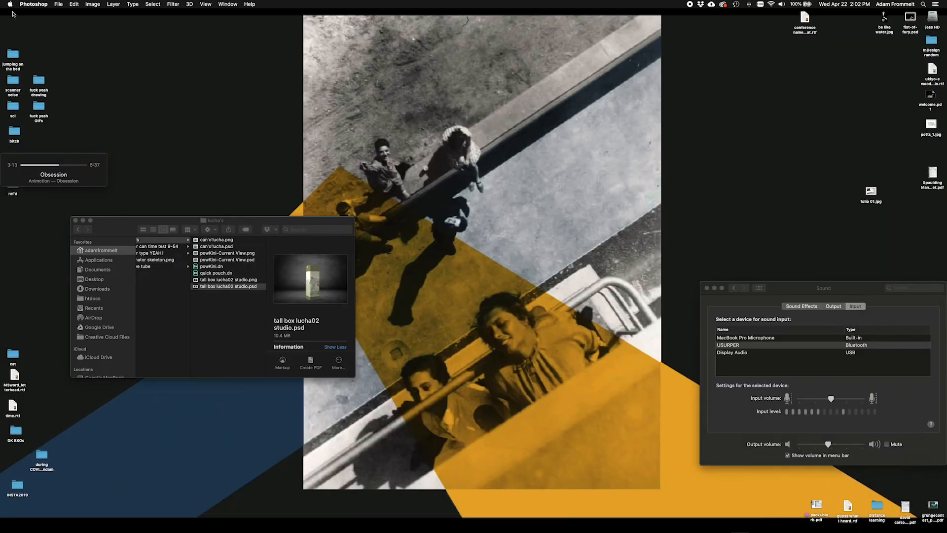